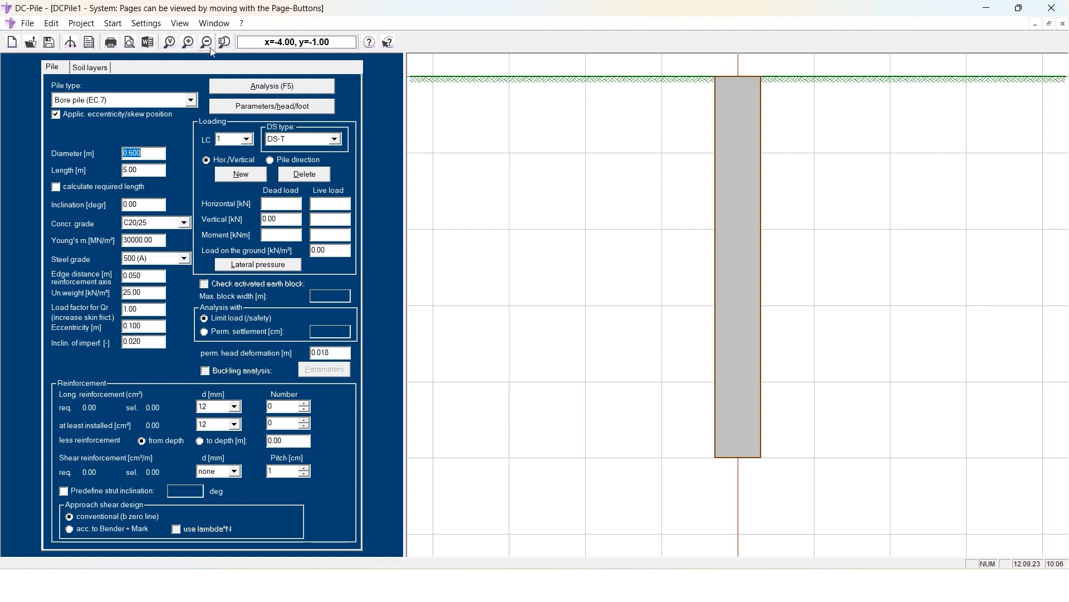
Enter "DEMO 12.09.2023" as the construction name in the project settings
click(82, 23)
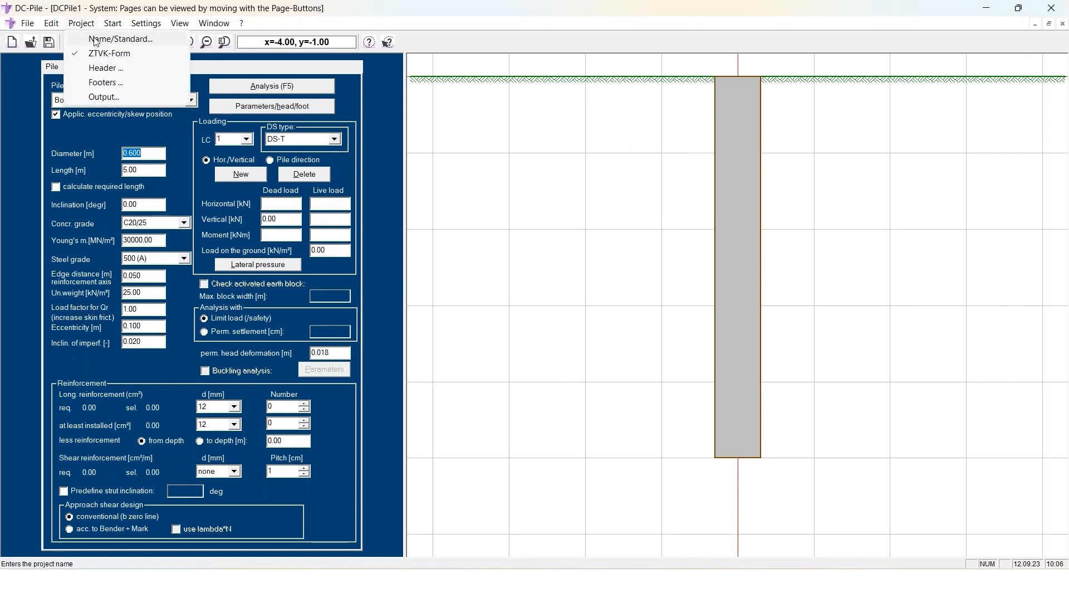
click(96, 40)
click(491, 272)
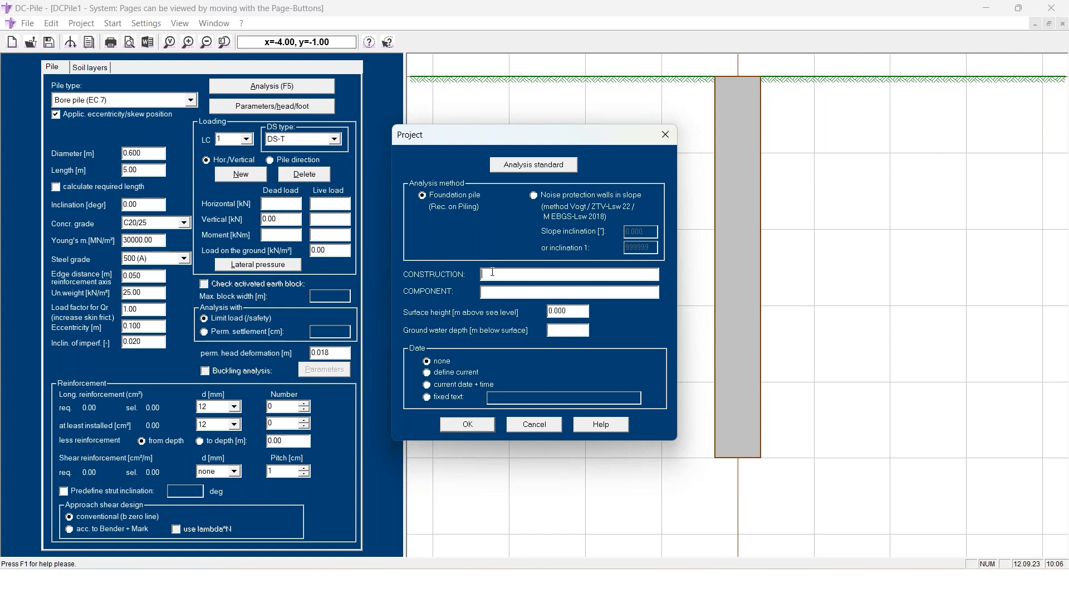
text(DEMO 12.09.2023)
Use Eurocode 7 with the Germany national standard for the analysis and DIN 4085:2017 for the earth pressure calculation
click(510, 165)
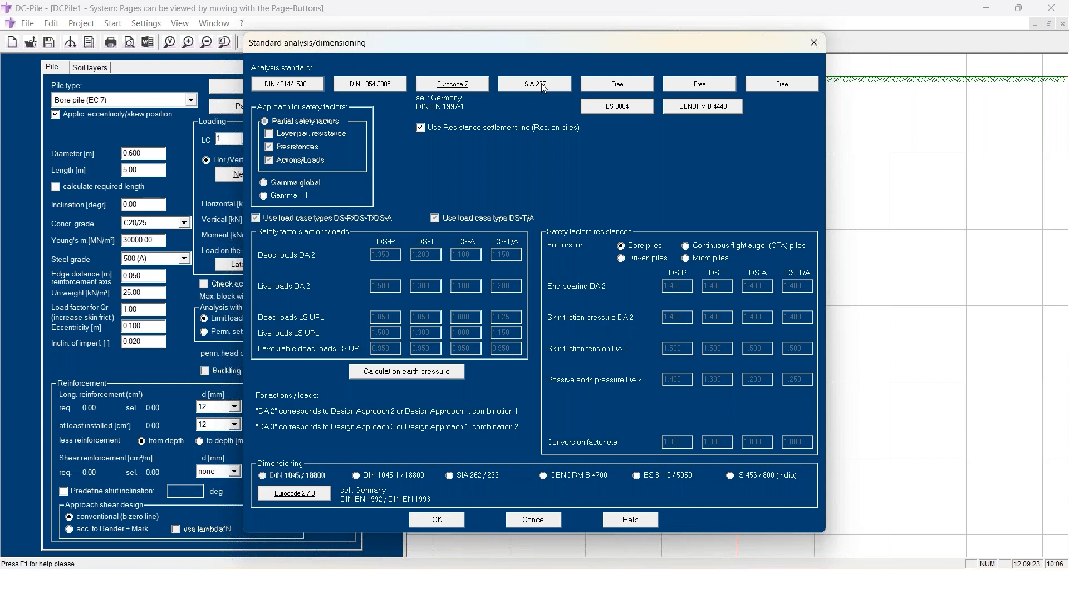
click(444, 87)
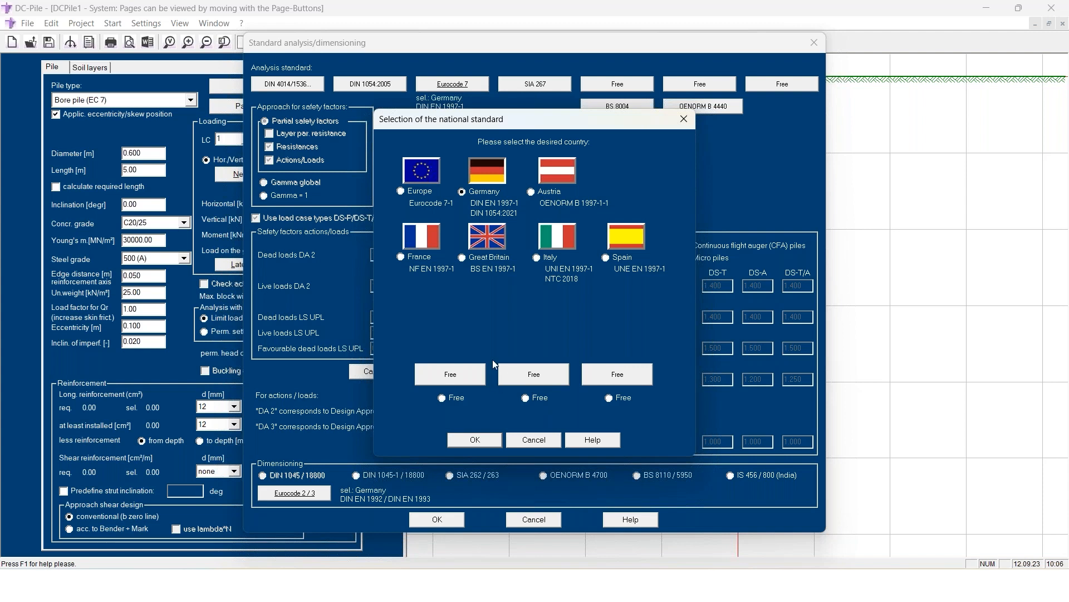
click(475, 440)
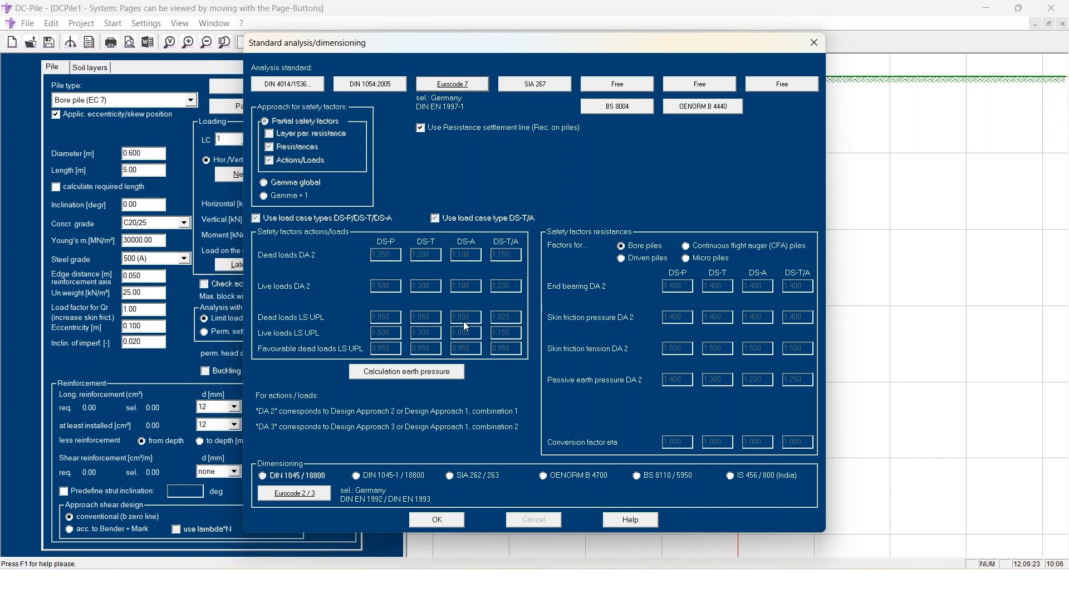
click(407, 372)
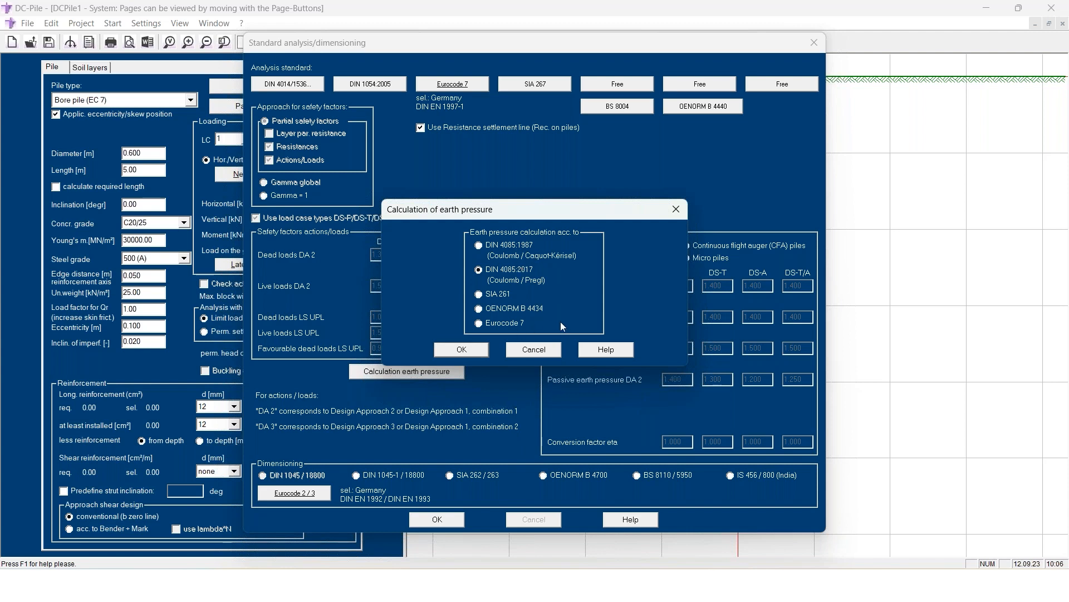
click(461, 349)
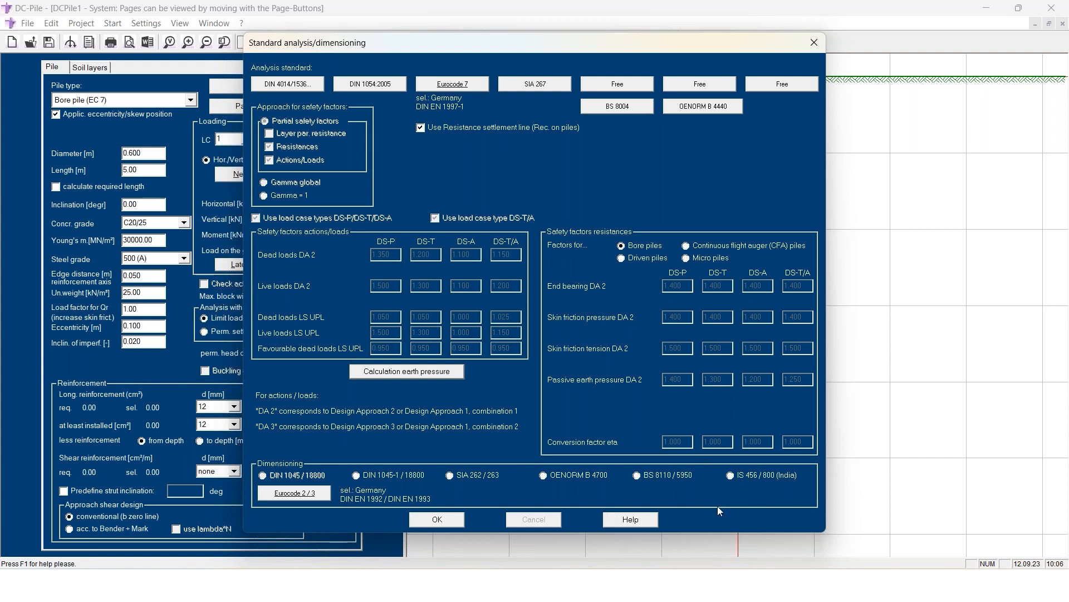
Use the Germany national standard for Eurocode 2/3 dimensioning and accept the project settings
click(304, 493)
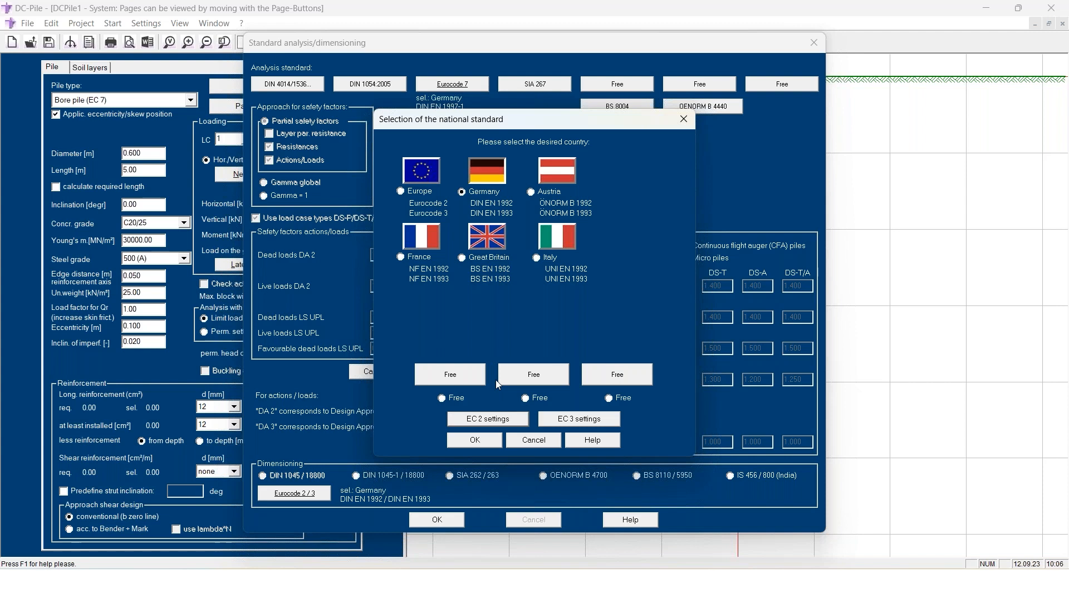
click(489, 441)
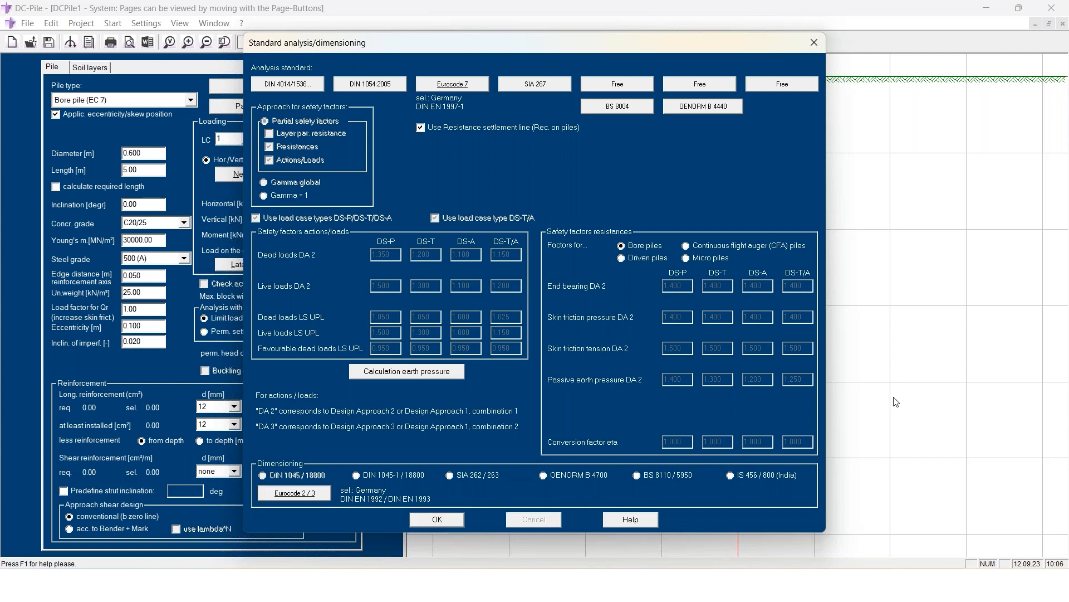
click(437, 519)
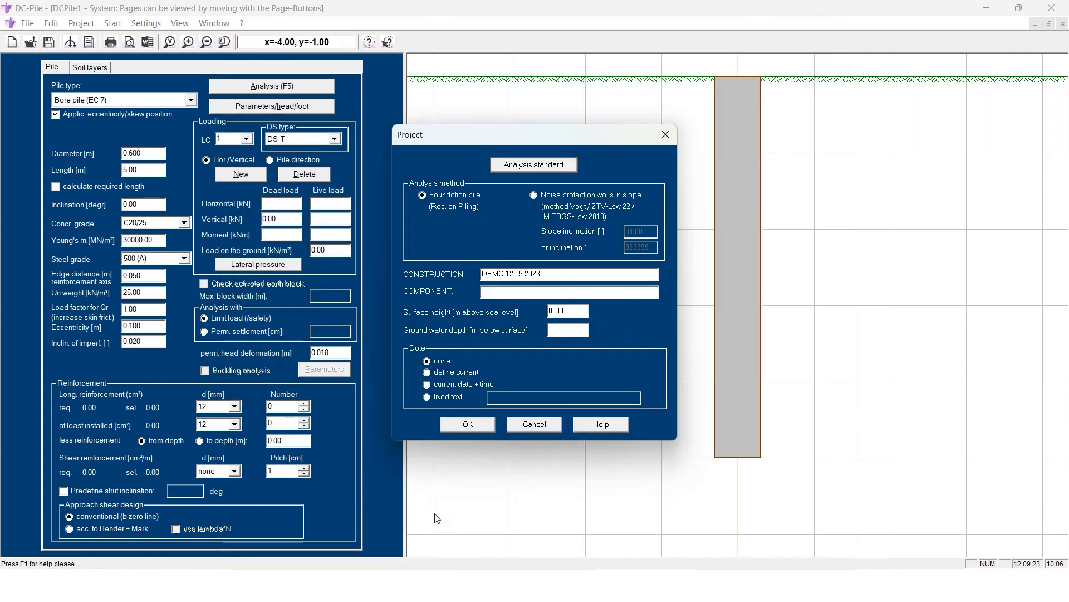
click(474, 428)
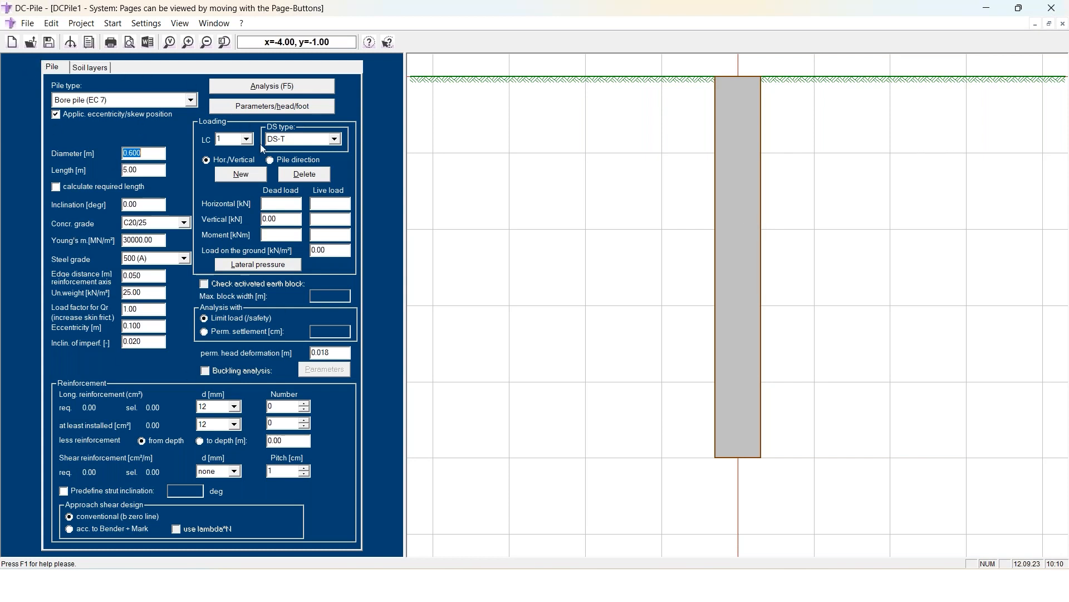
Choose Bore pile (EC 7) as the pile type
click(90, 68)
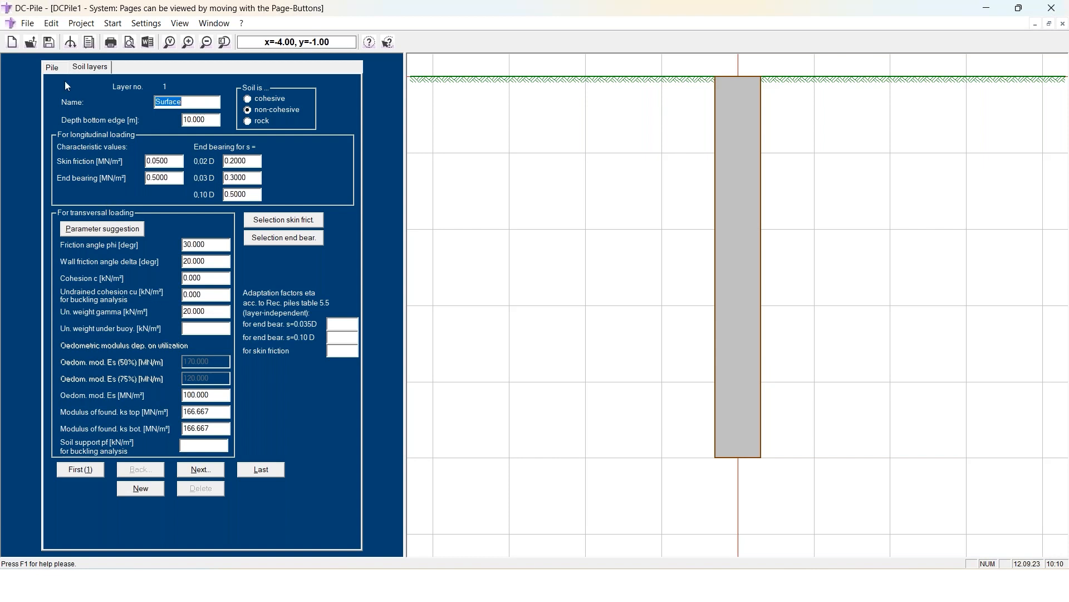
click(52, 68)
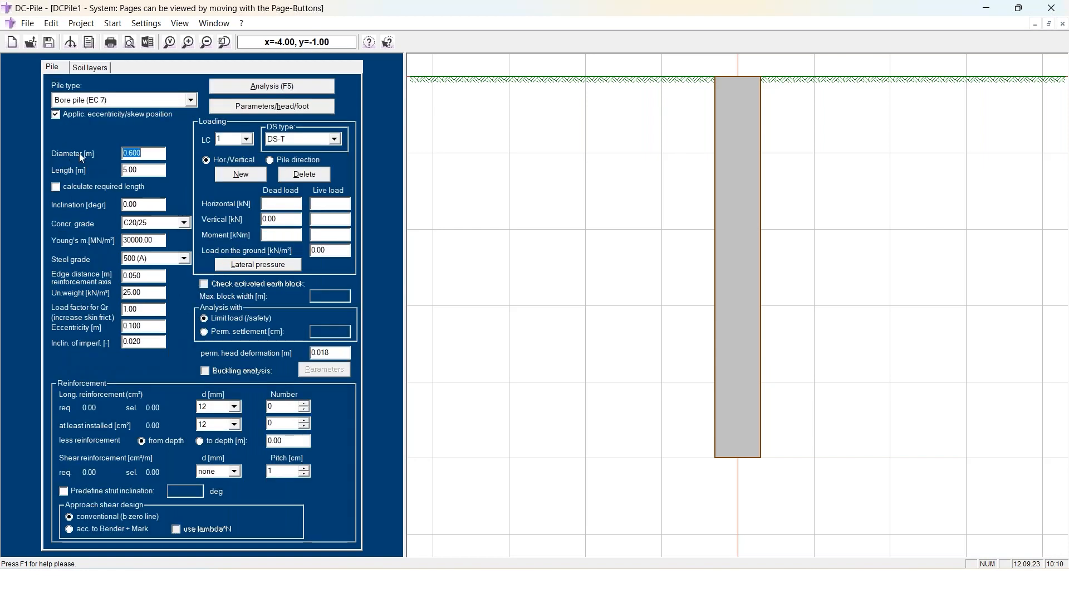
click(134, 103)
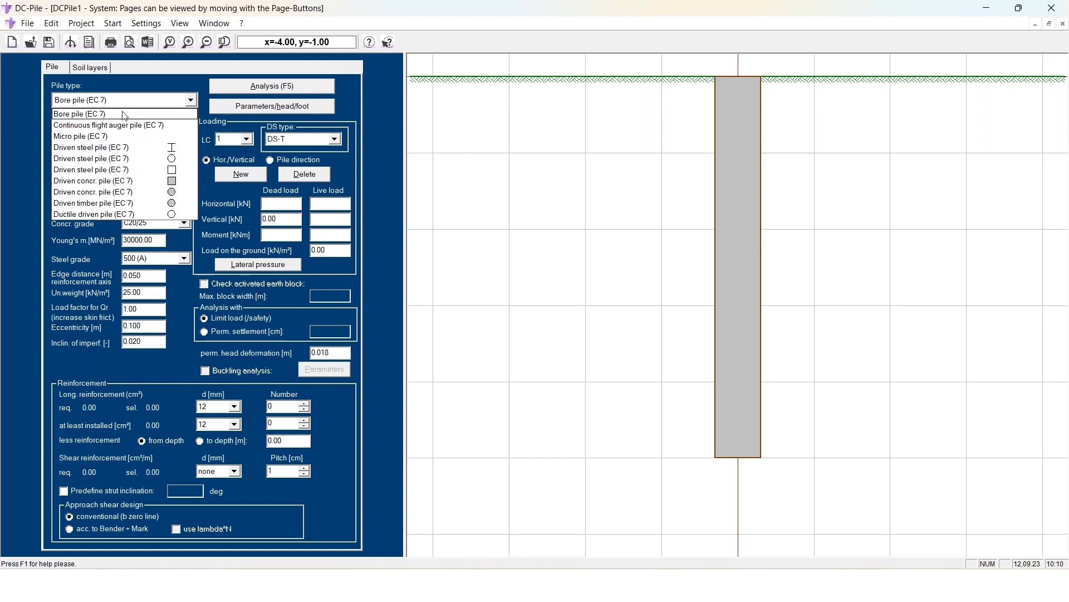
click(75, 114)
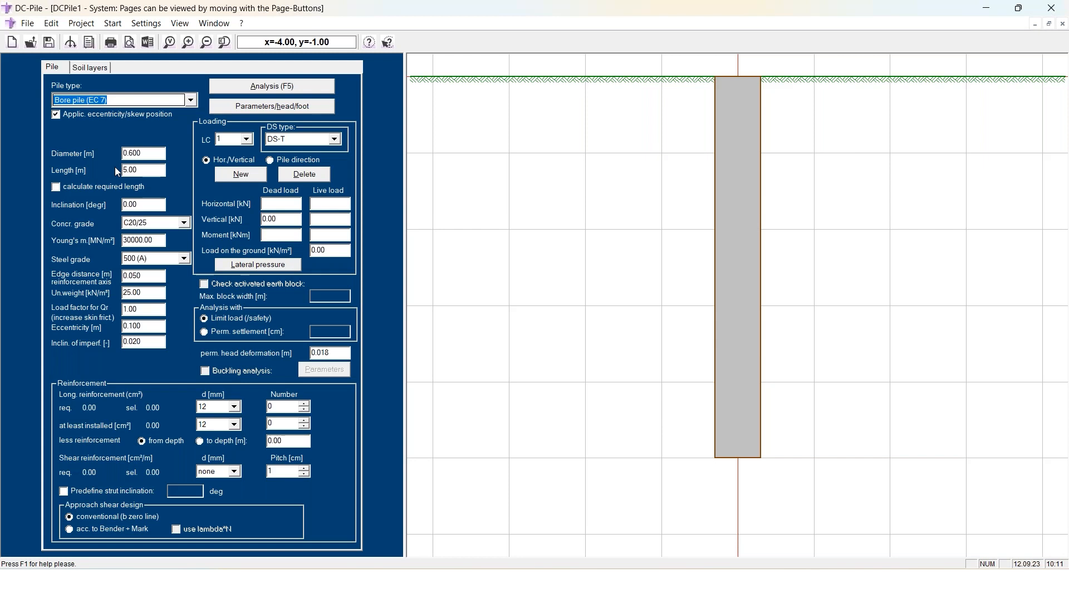
Try the required-length calculation option and a pile inclination of 15 degrees, and reset the inclination to 0
click(57, 188)
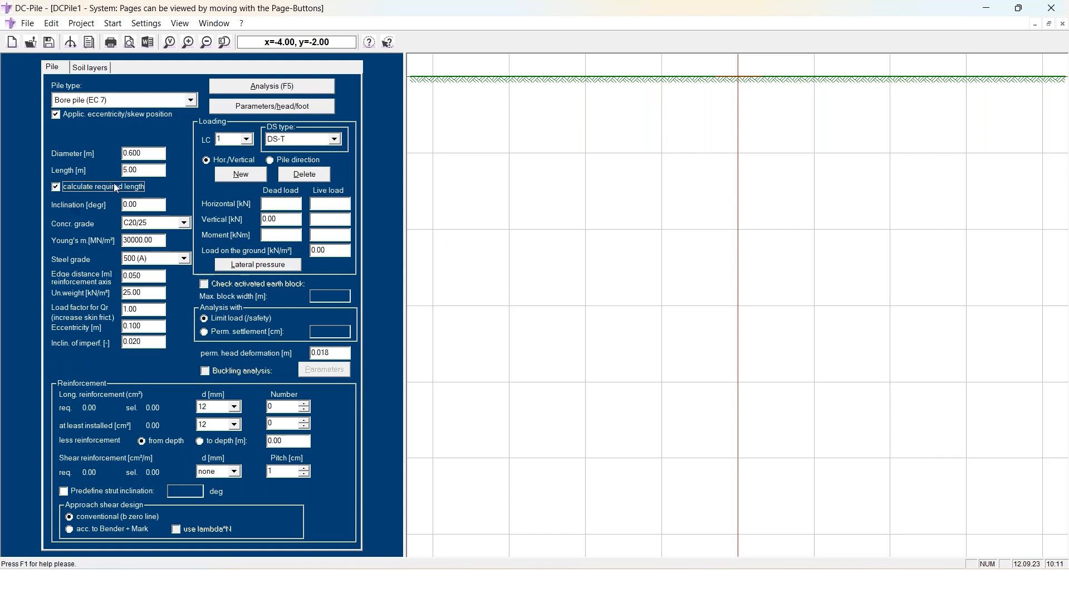
click(56, 187)
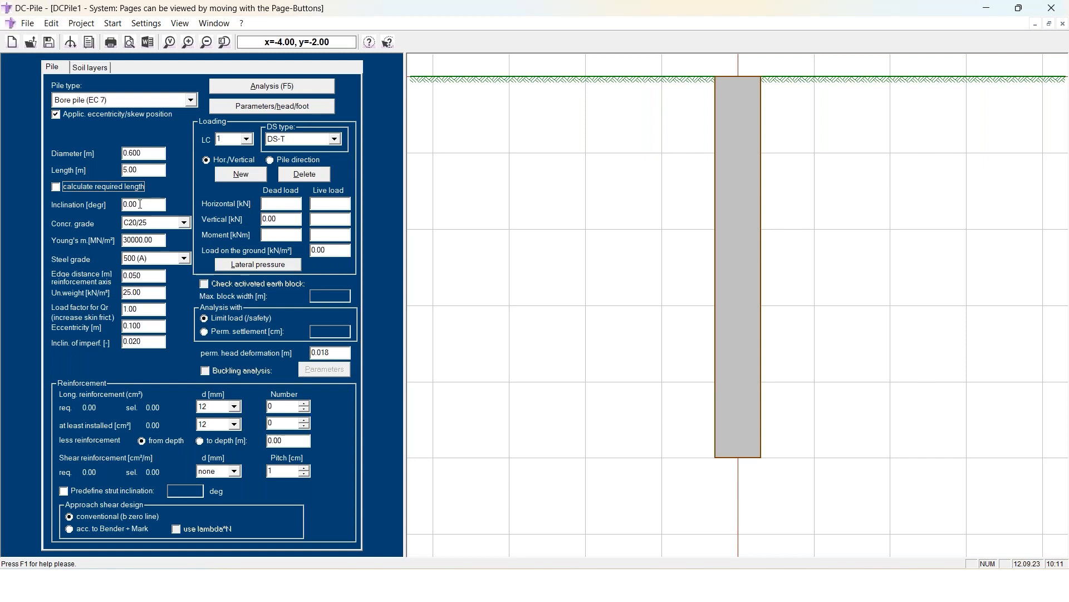
double_click(140, 204)
text(15)
key(Tab)
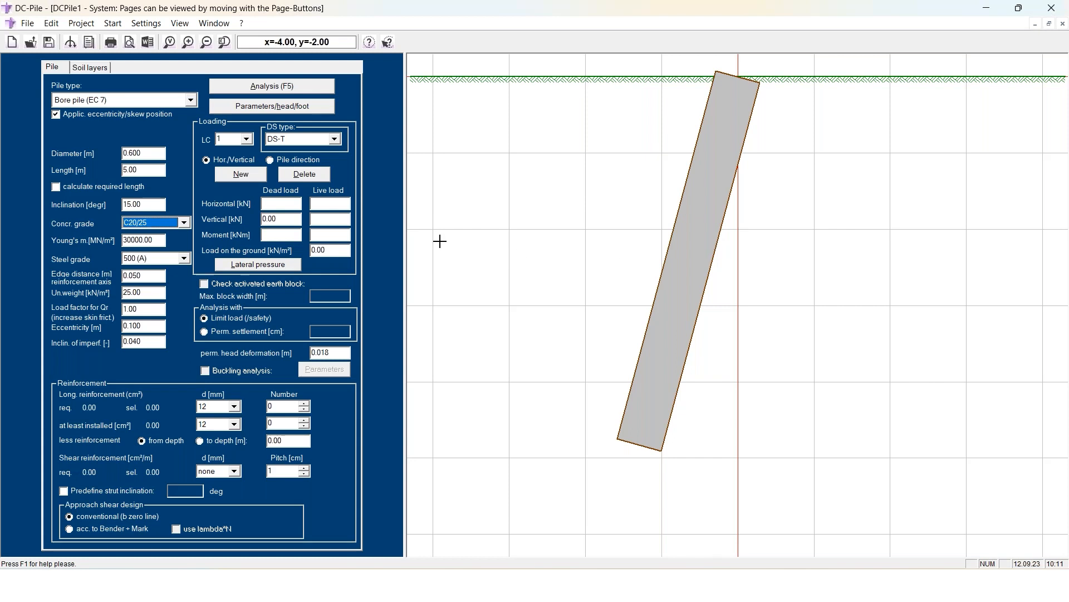
key(shift+Tab)
text(0)
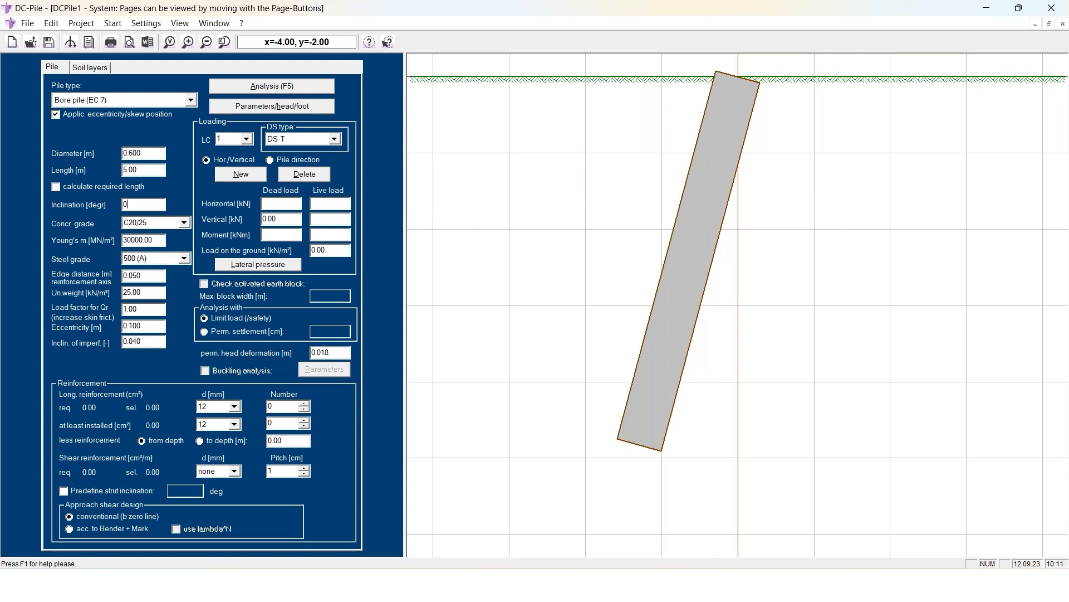
key(Tab)
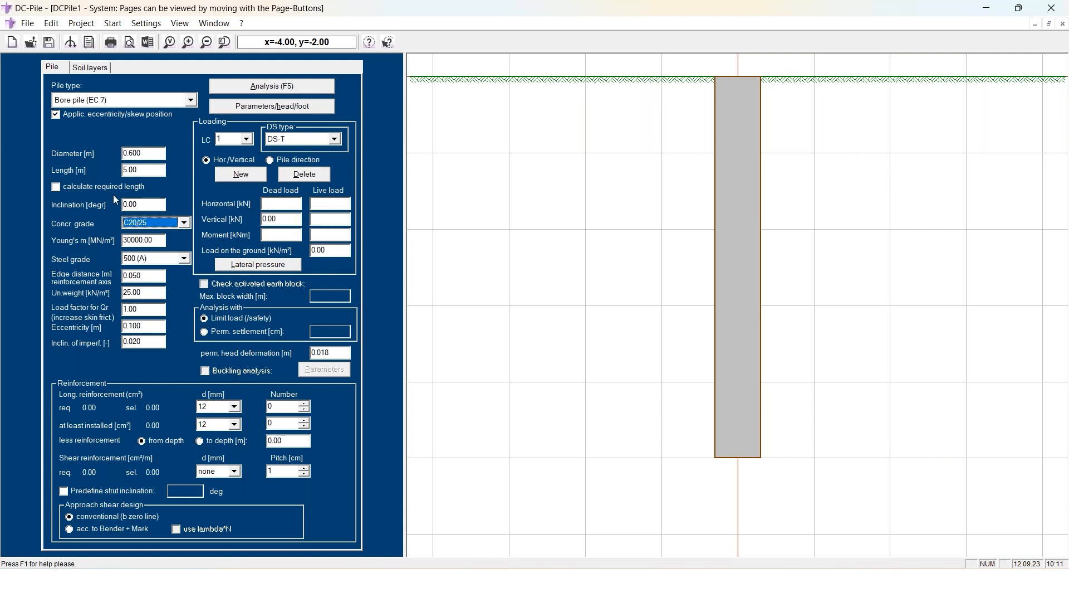
Try concrete grade C25/30 for the pile and set the grade back to C20/25
click(172, 222)
click(157, 243)
click(177, 224)
scroll(154, 240, up, 2)
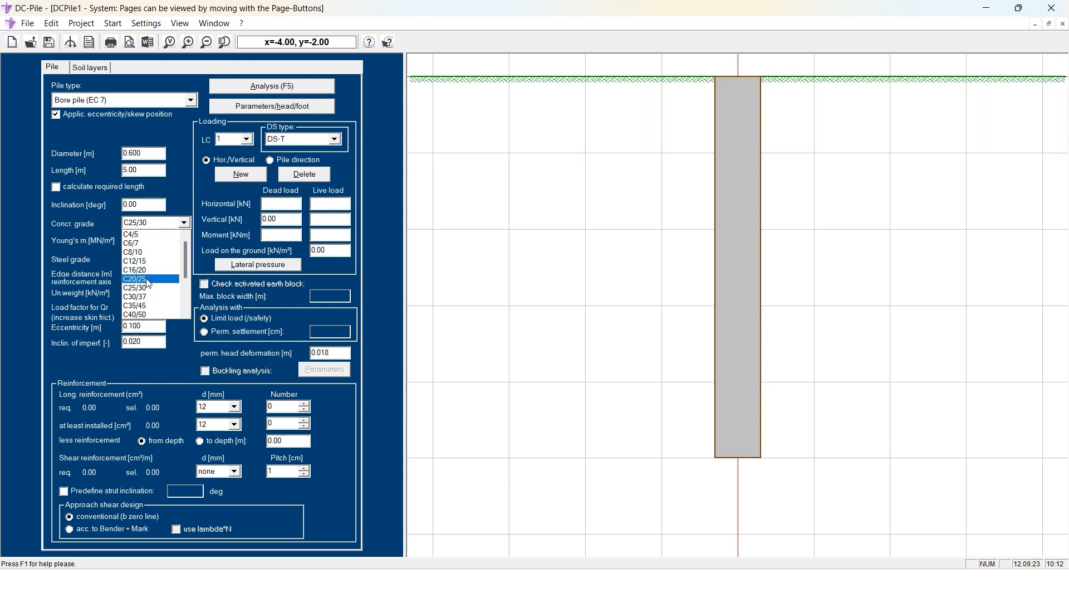
click(148, 279)
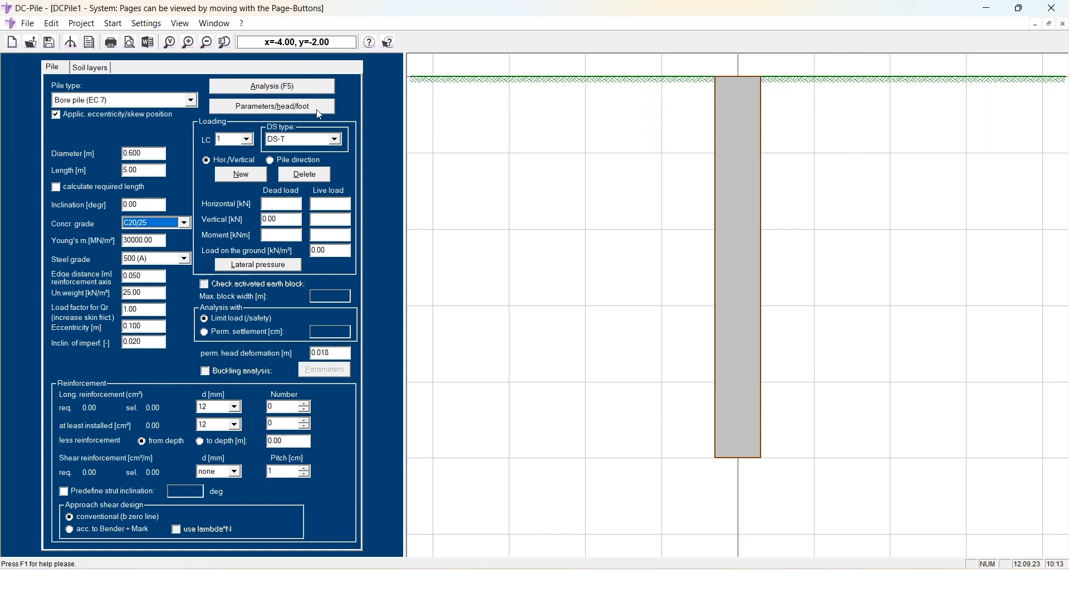
Review the pile's head and foot parameters, switching the foot widening option on and off again
click(279, 108)
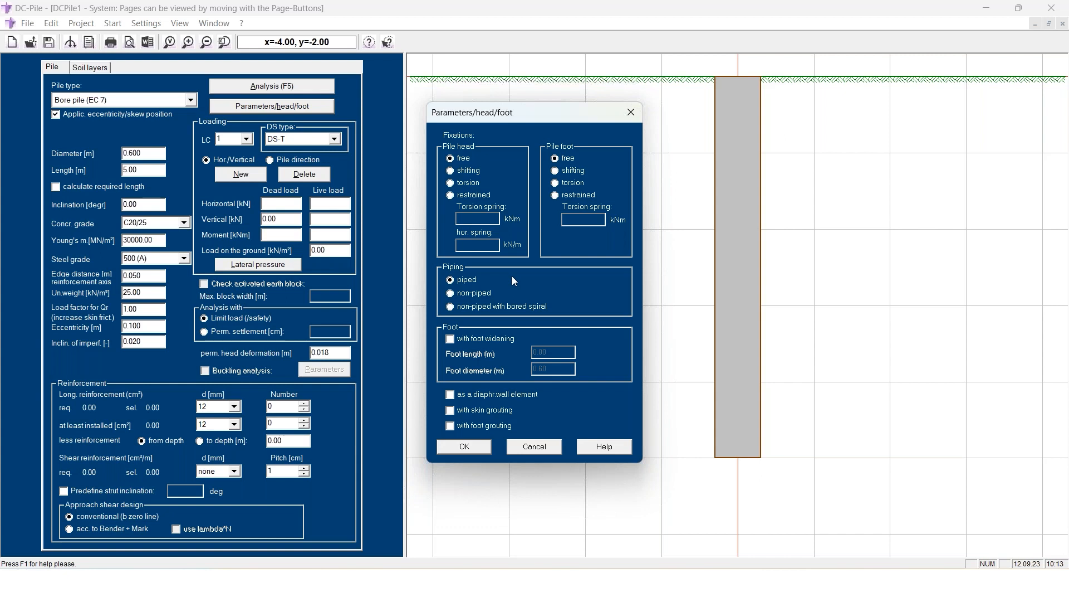
click(451, 340)
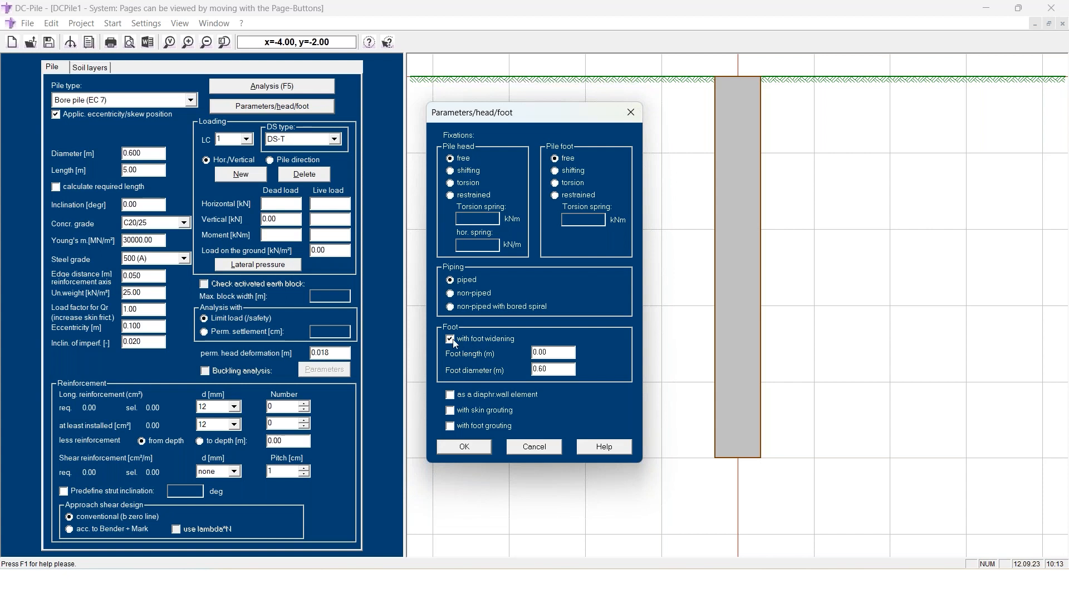
click(450, 339)
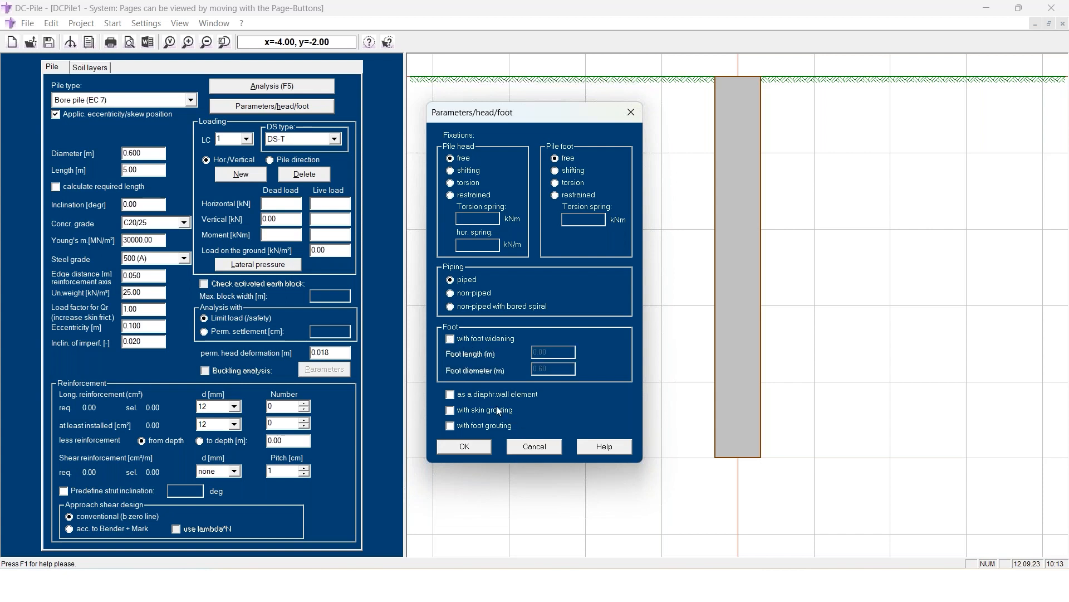
click(464, 447)
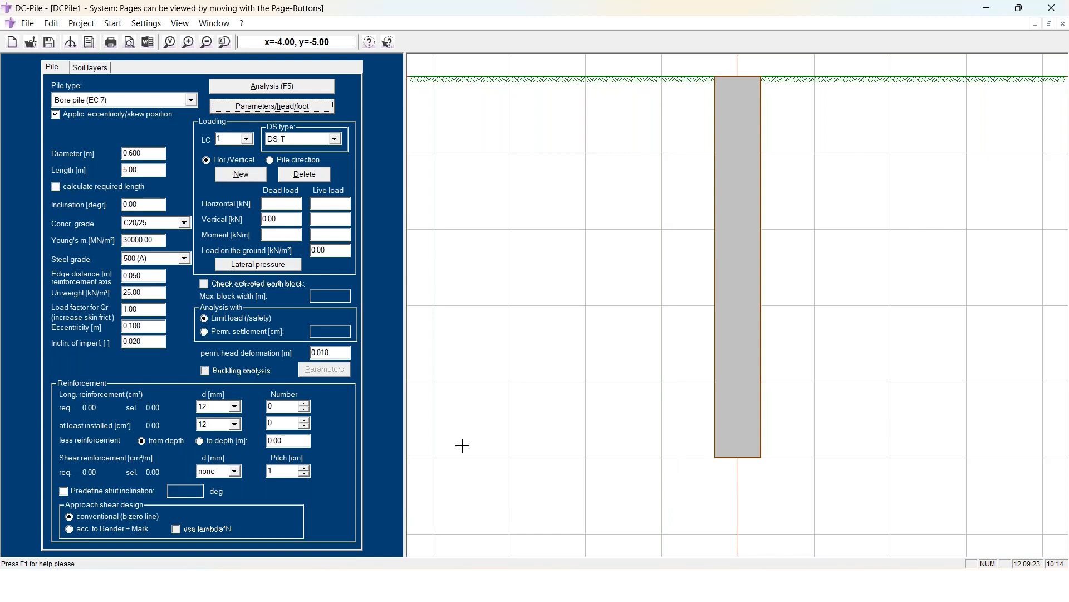
Add a new load case and delete it again
click(247, 139)
click(248, 142)
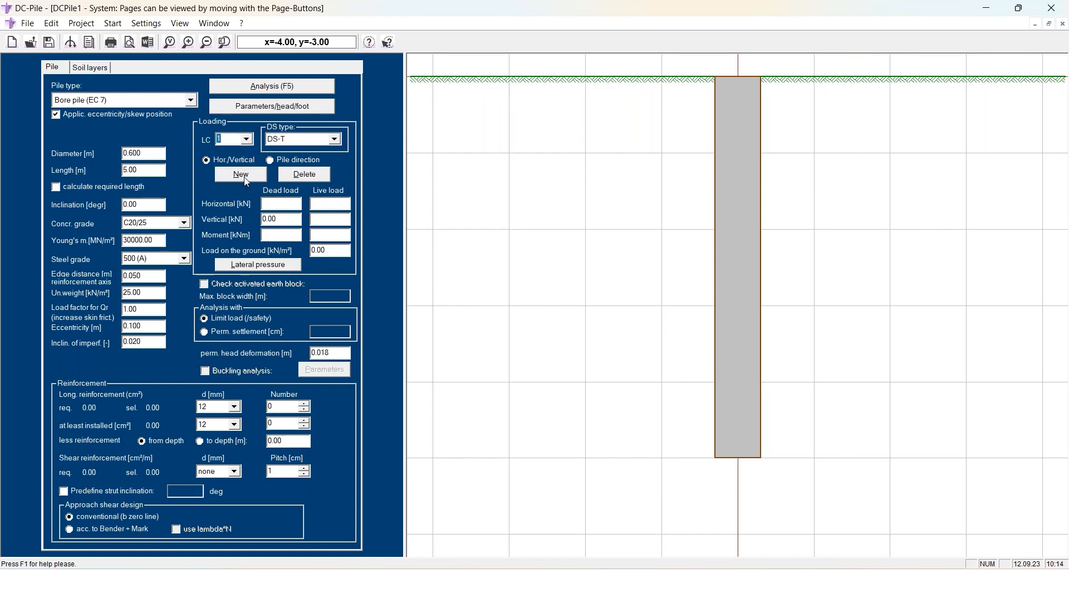
click(245, 177)
click(305, 177)
Enter a vertical dead load of 500 kN, a horizontal live load of 20 kN and a live load moment of 10 kNm
drag(292, 218, 254, 220)
text(500)
click(333, 205)
text(20)
click(341, 236)
text(10)
click(337, 219)
Apply the suggested Schluff (UL) parameters to soil layer 1
click(89, 68)
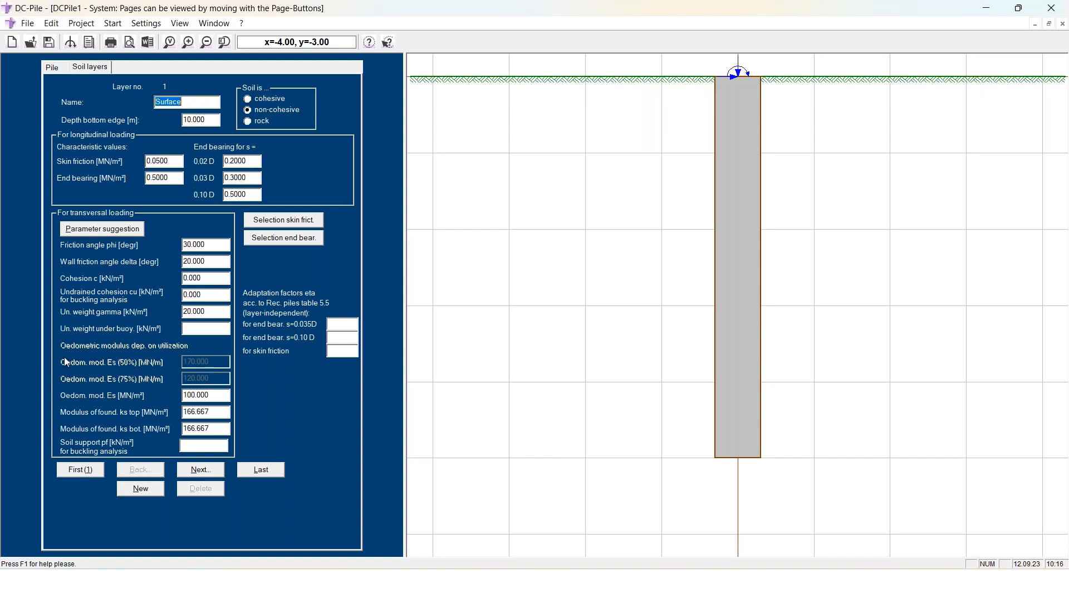
click(118, 232)
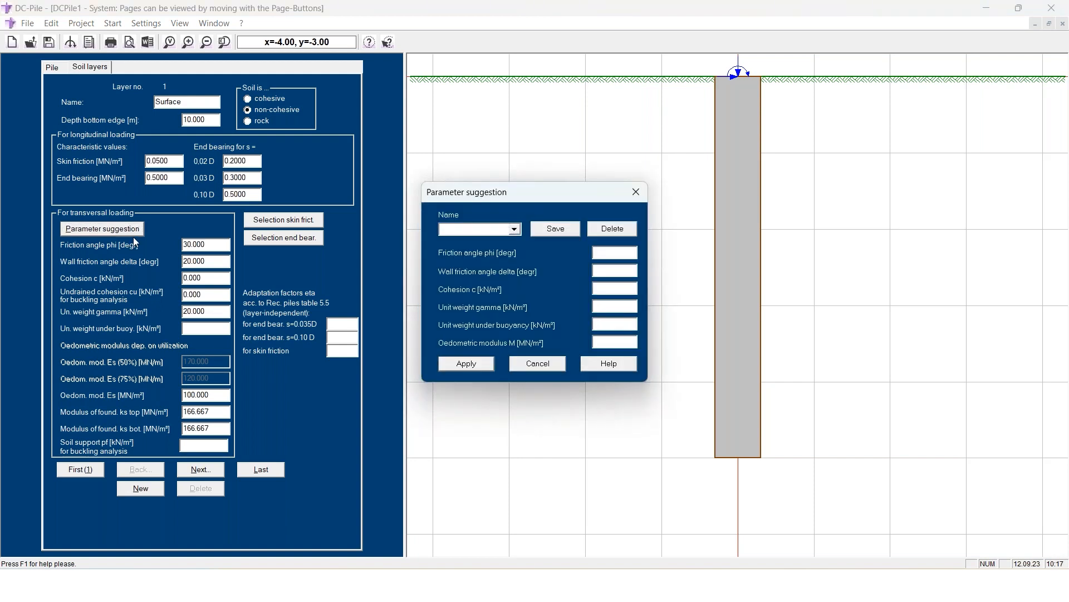
click(518, 231)
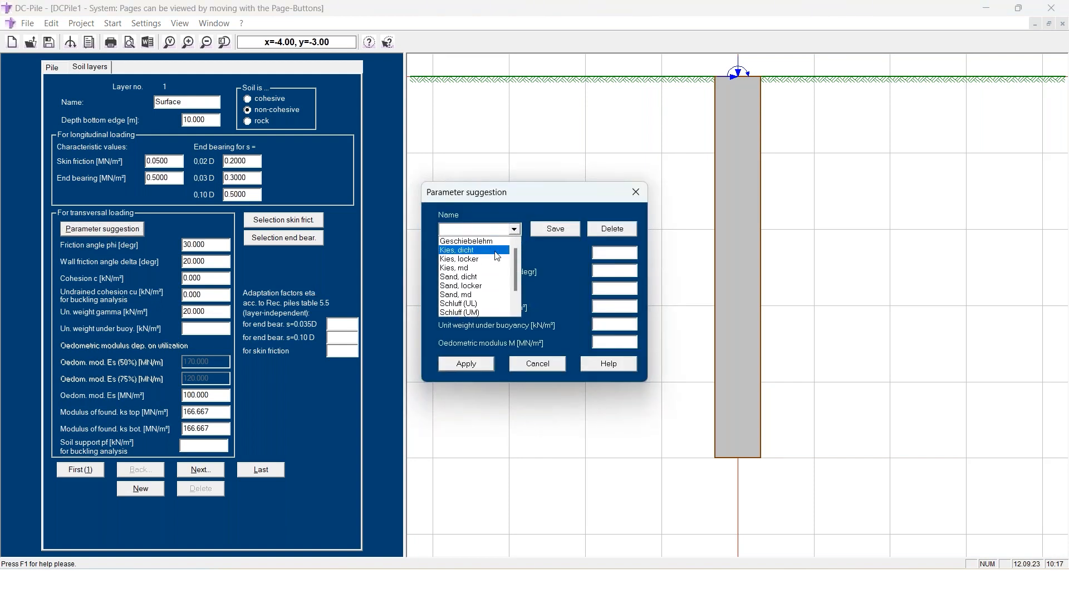
click(482, 304)
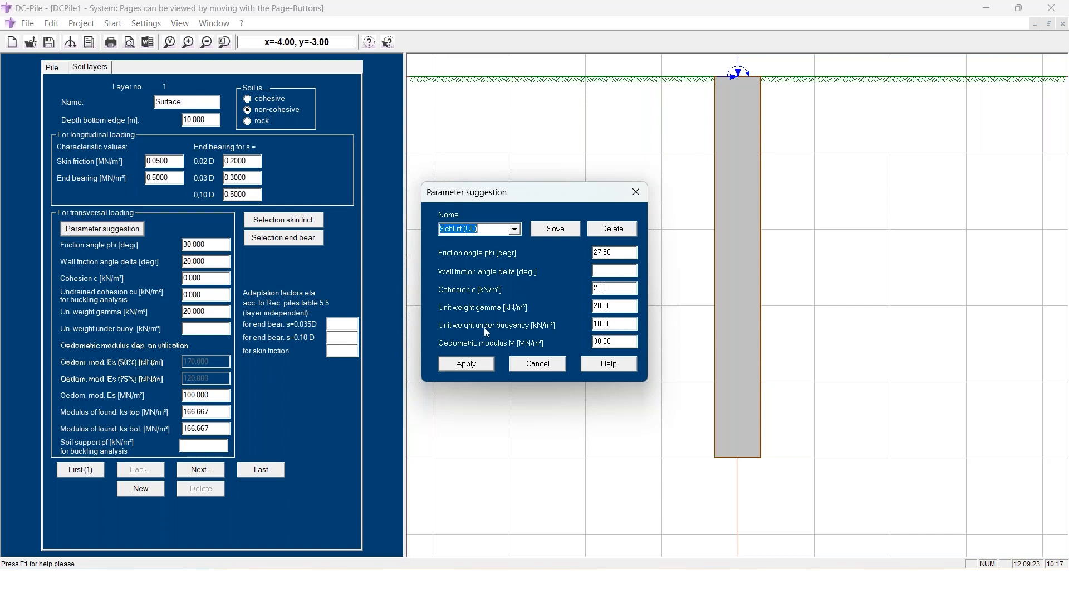
click(466, 363)
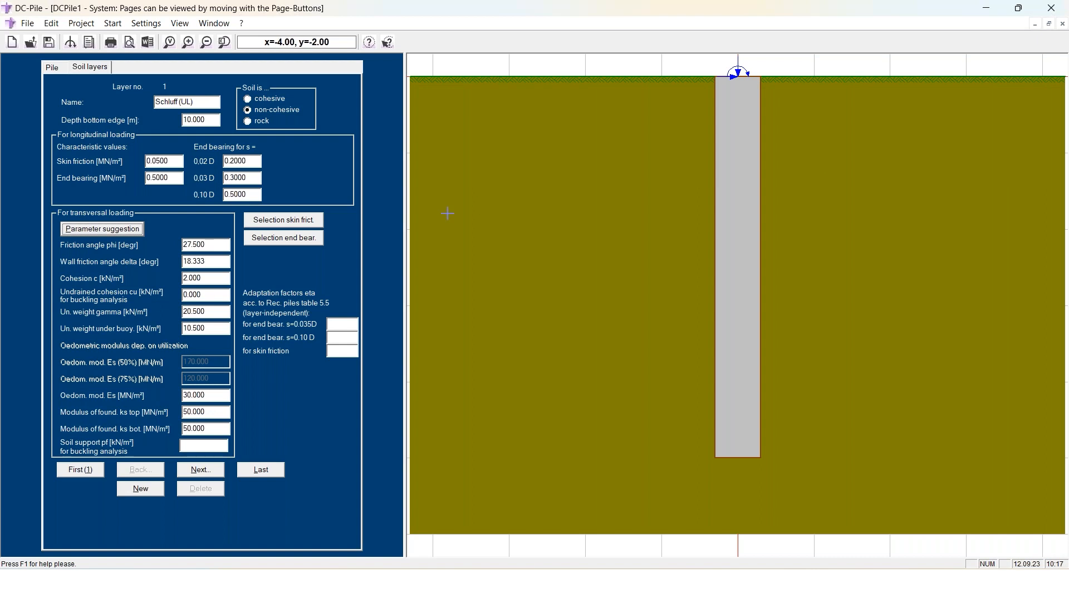
Classify soil layer 1 as cohesive and set its bottom edge depth to 2.5 m
click(247, 100)
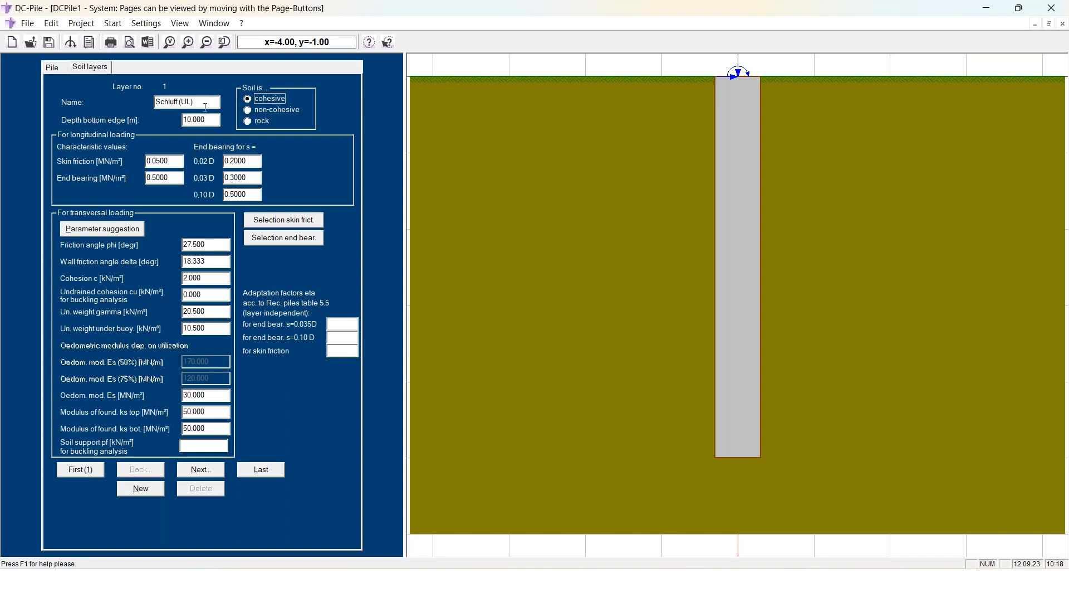
drag(217, 119, 165, 126)
text(2.5)
Set soil layer 1's skin friction by interpolating the bore pile values of table 5.15 for cu = 35 kN/m²
click(283, 221)
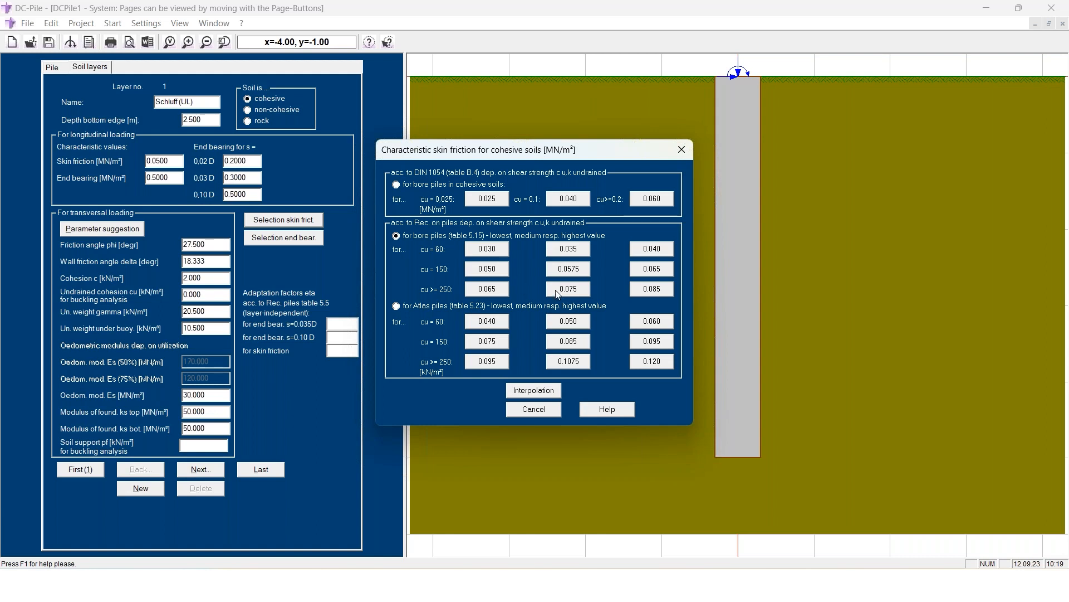
click(545, 393)
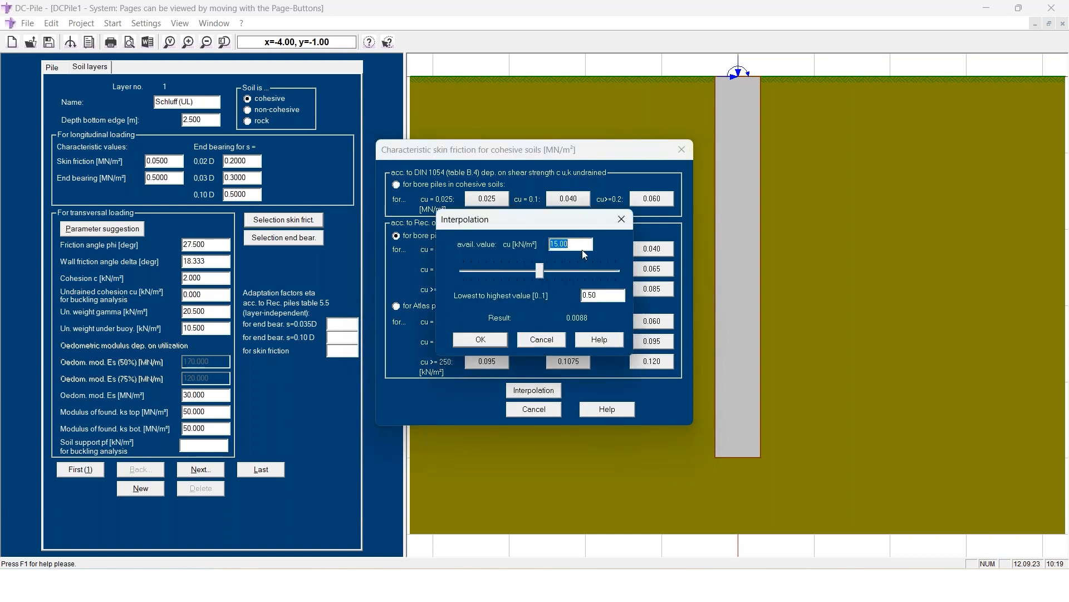
text(35)
mouse_move(540, 275)
mouse_down()
mouse_move(486, 275)
mouse_move(607, 278)
mouse_move(549, 275)
mouse_up()
click(482, 340)
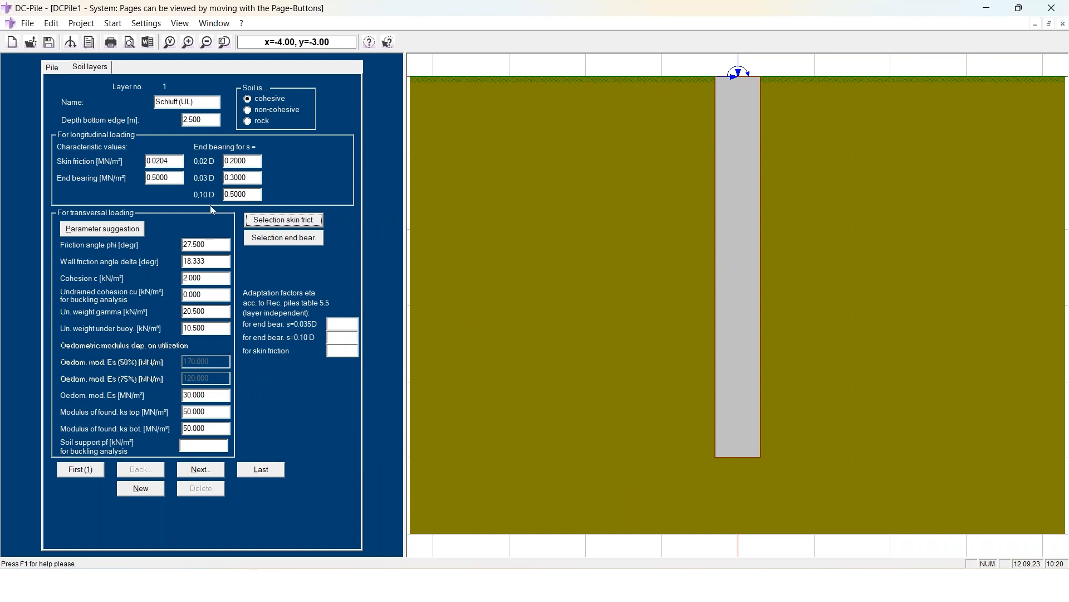
Set soil layer 1's end bearing by interpolating the bore pile values of table 5.14 for cu = 35 kN/m² at 0.50
click(281, 239)
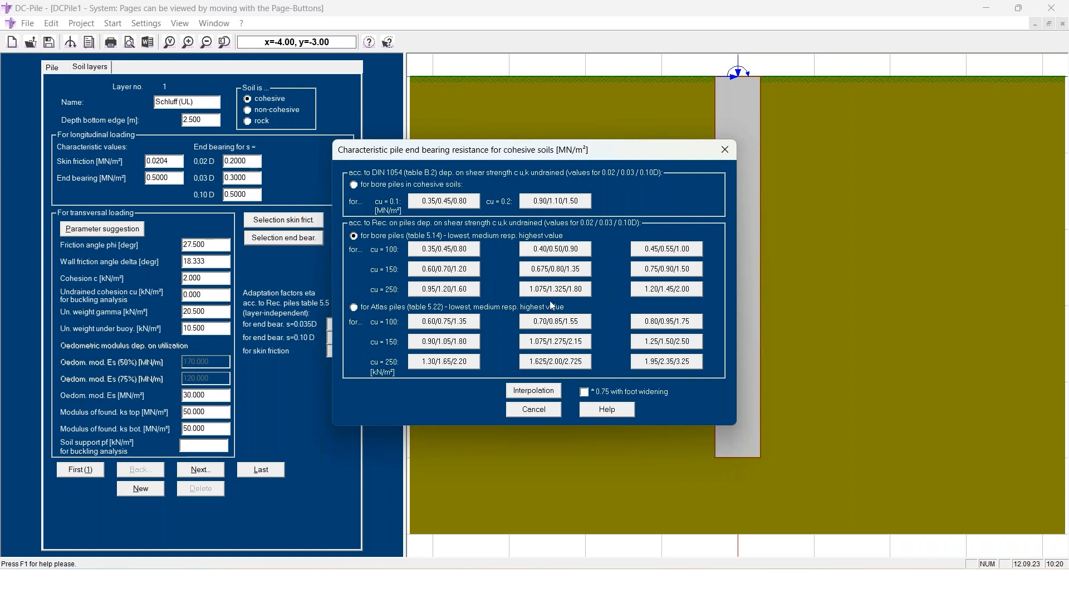
click(536, 390)
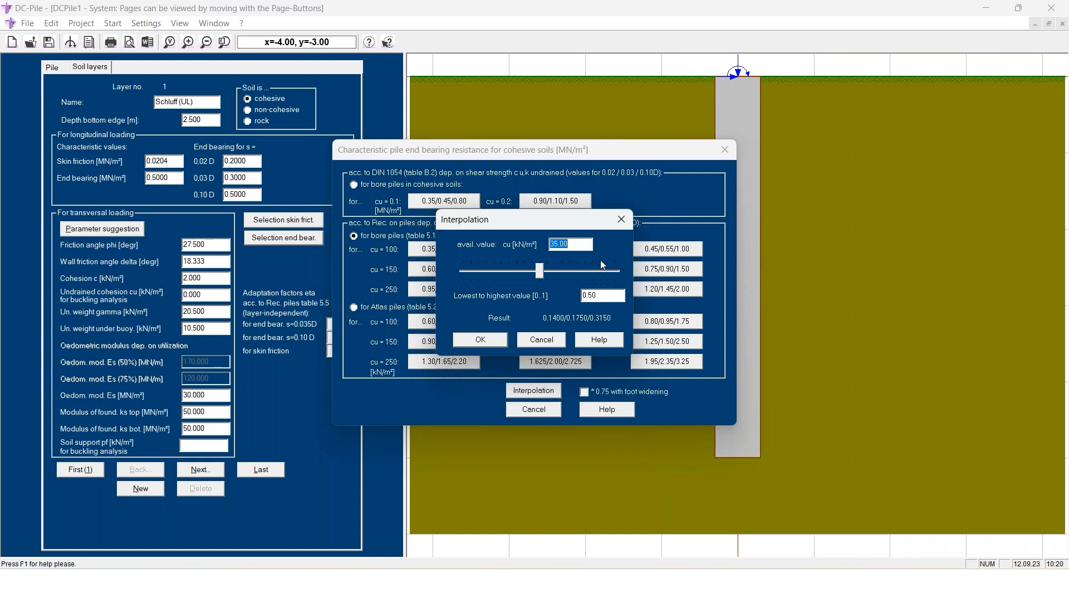
click(481, 339)
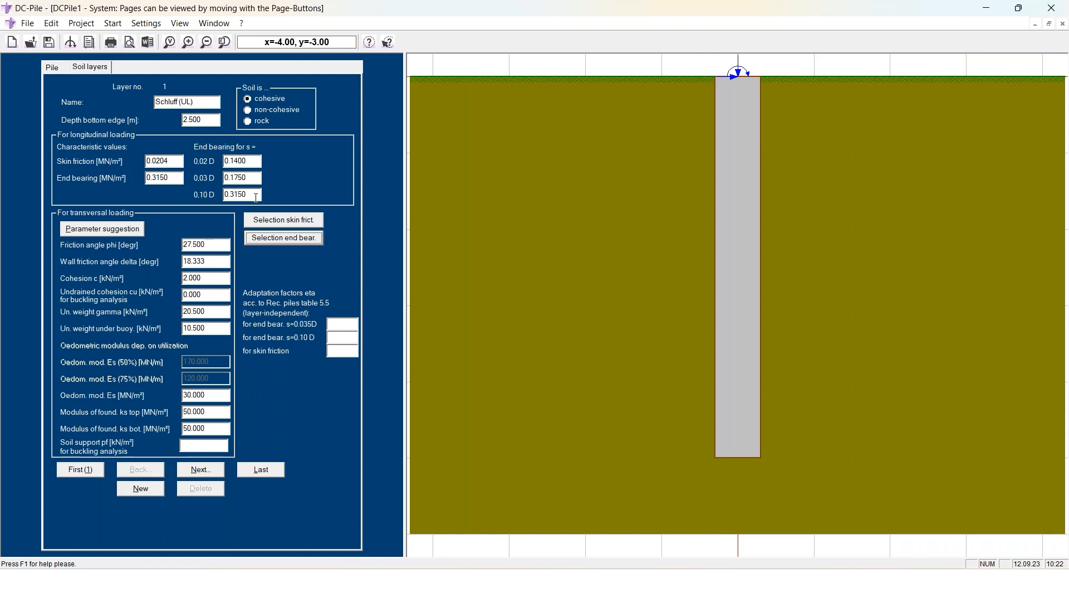
Add soil layer 2 with the suggested Sand, locker parameters and a bottom edge depth of 10 m
click(139, 490)
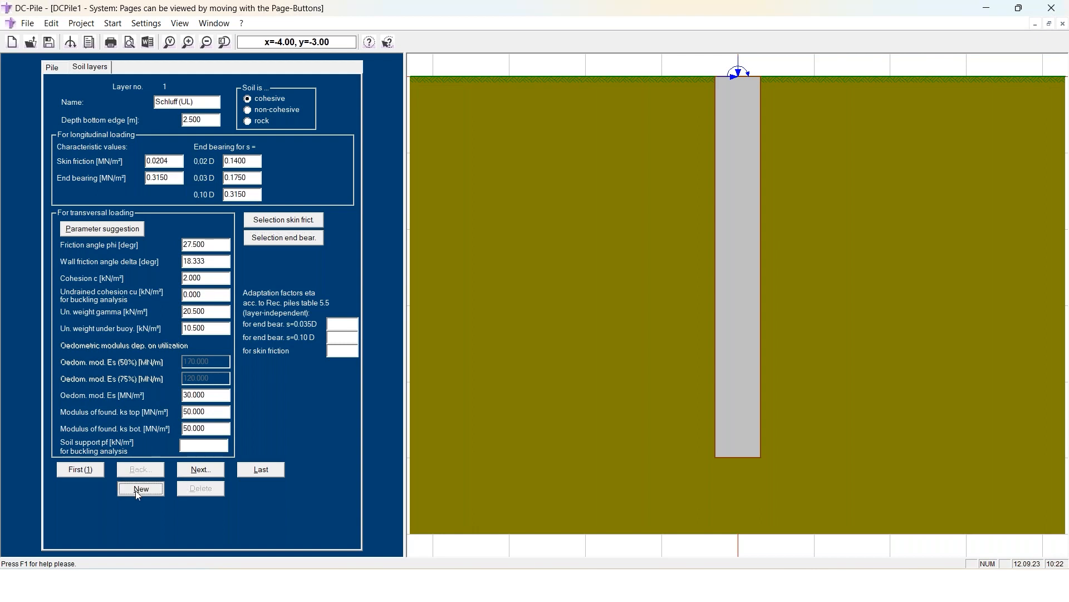
click(120, 233)
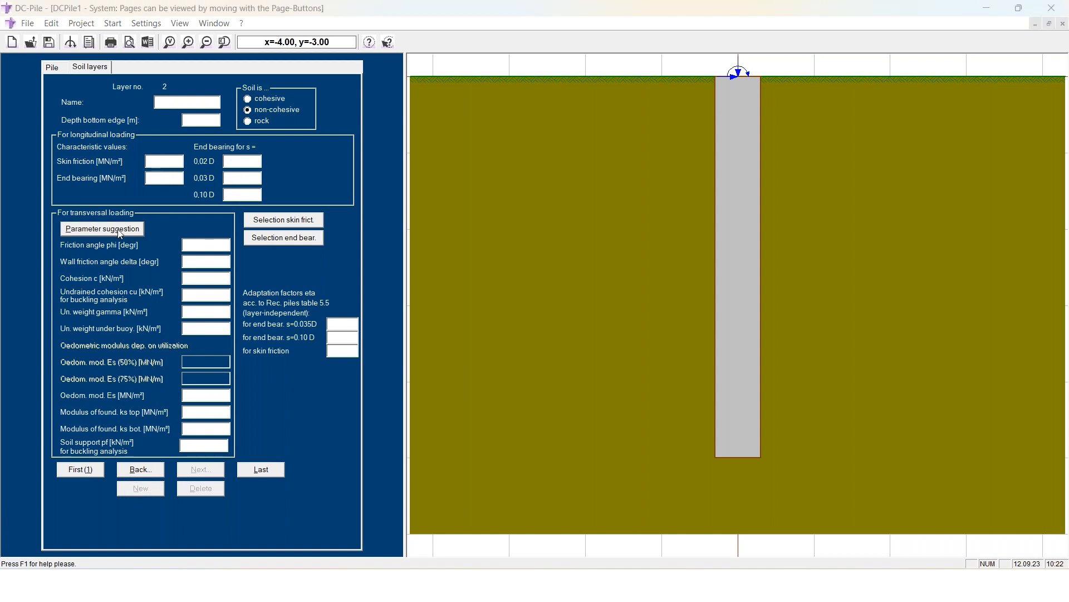
click(514, 229)
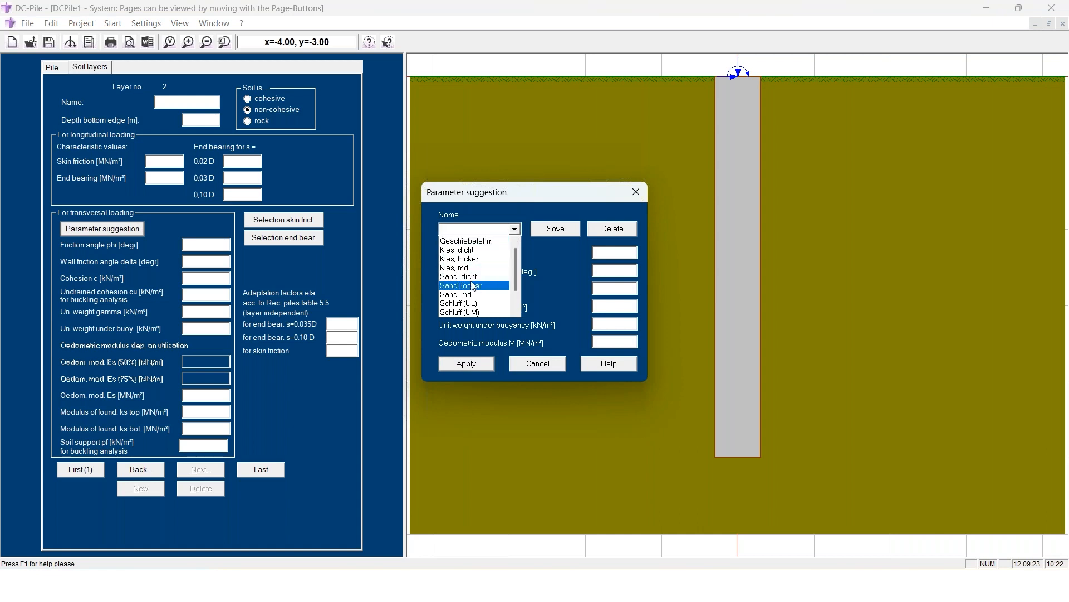
click(467, 285)
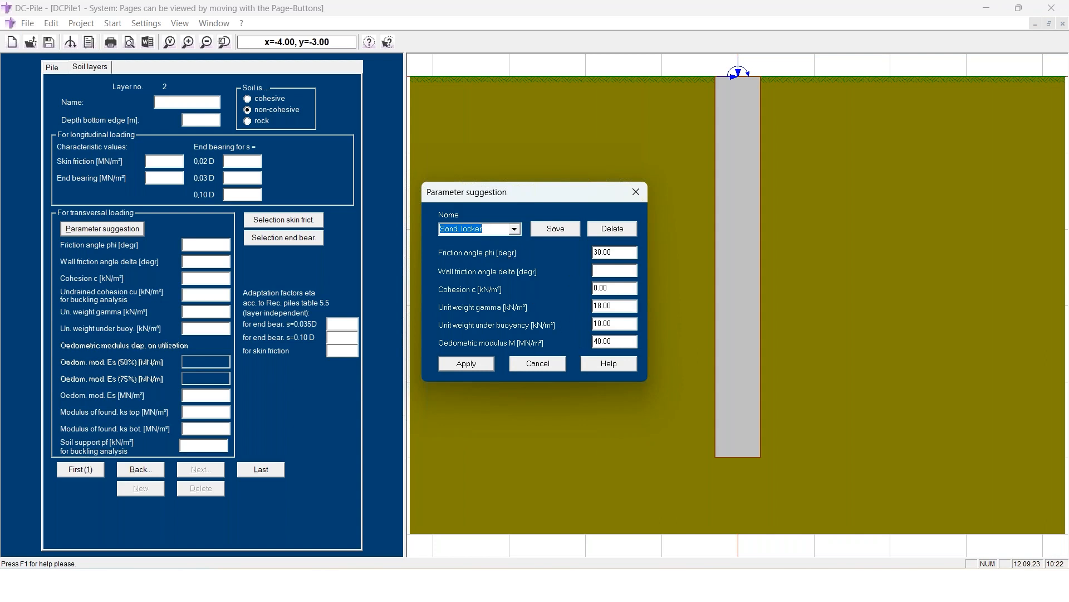
click(484, 362)
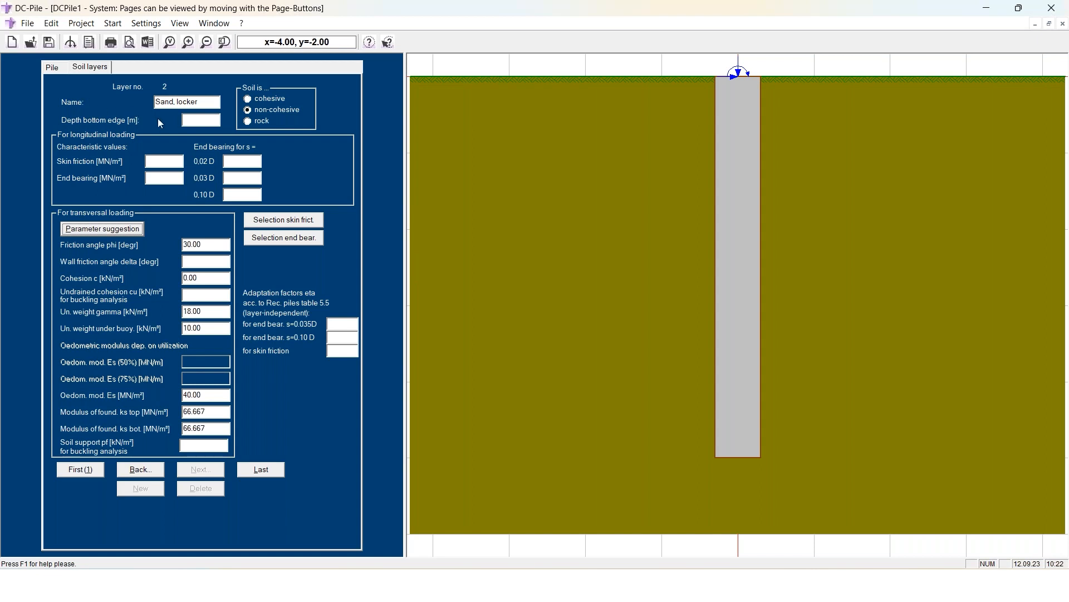
click(204, 120)
text(10)
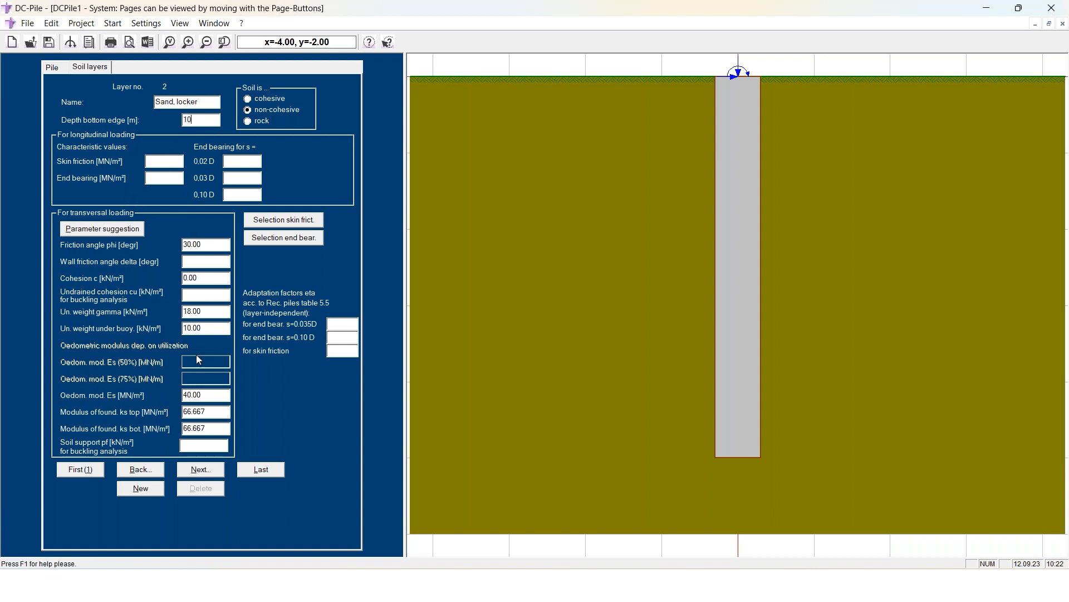
Set soil layer 2's skin friction by interpolating the bore pile values of table 5.13 for qc = 16 MN/m²
click(294, 221)
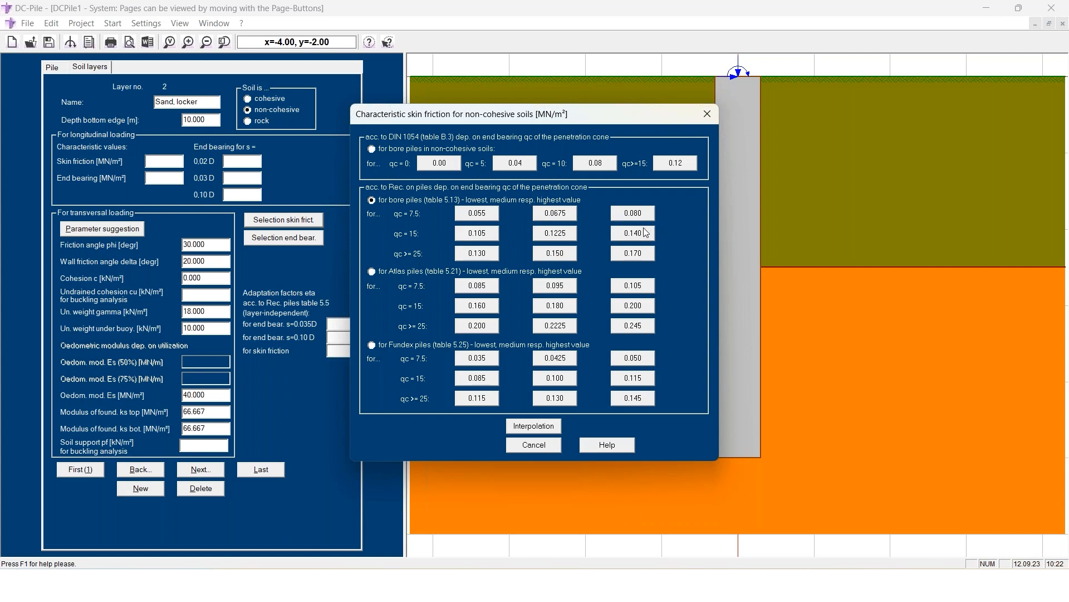
click(534, 427)
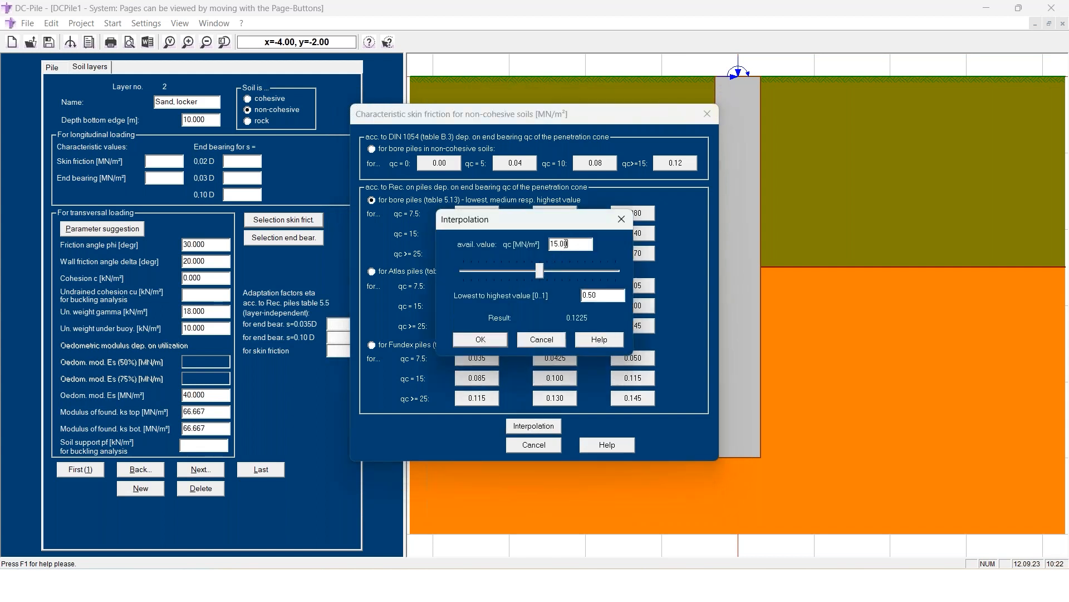
text(16)
click(495, 339)
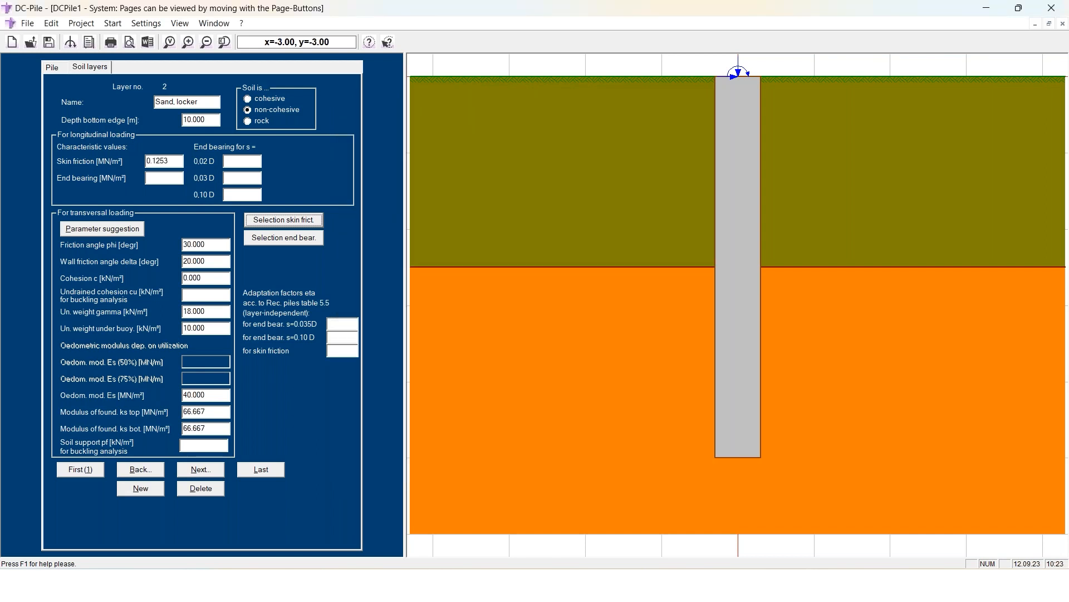
Set soil layer 2's end bearing by interpolating the bore pile values of table 5.12 for qc = 16 MN/m² at 0.50
click(294, 242)
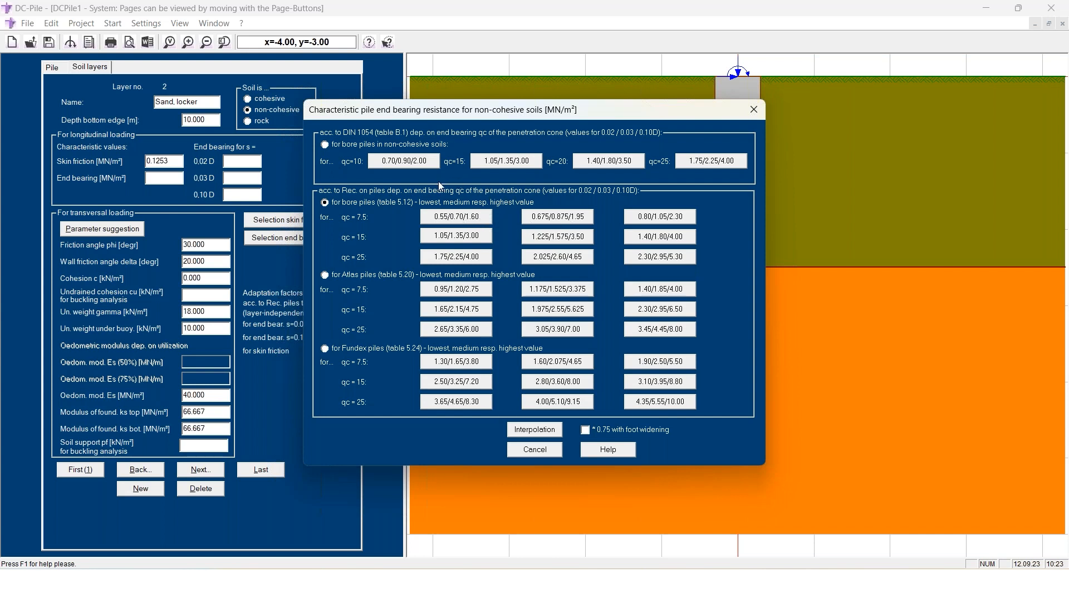
click(537, 430)
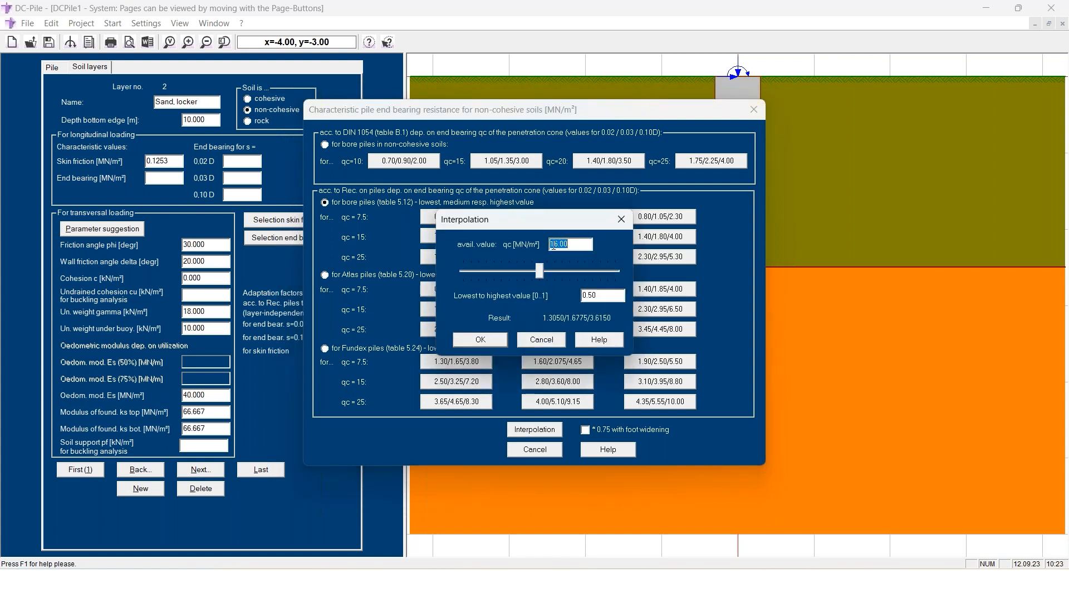
click(496, 341)
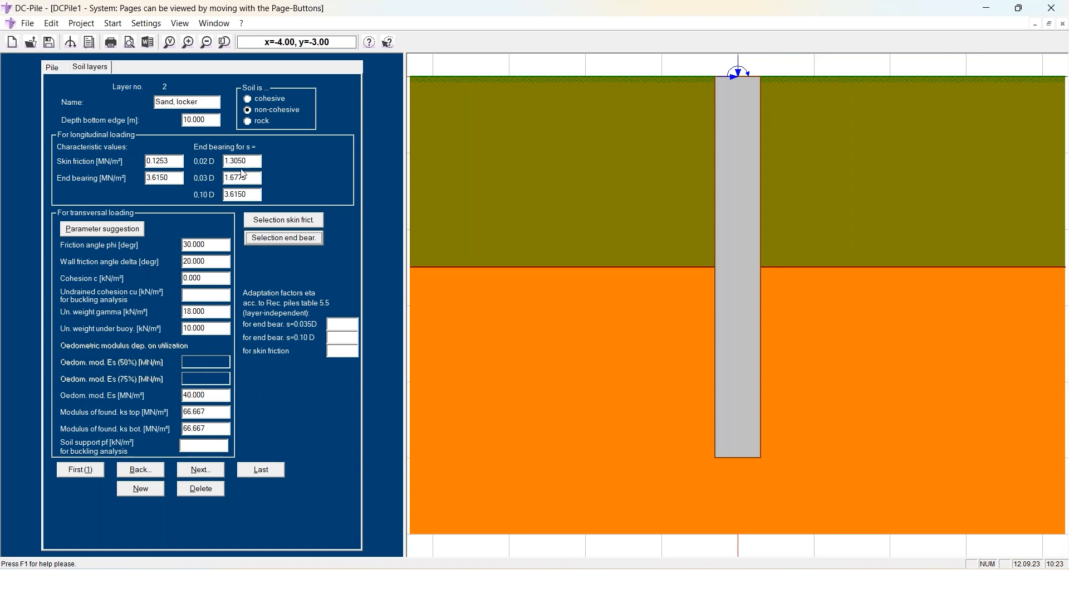
Enable calculation of the required pile length, set load case 1 to design situation DS-P and run the analysis
click(48, 71)
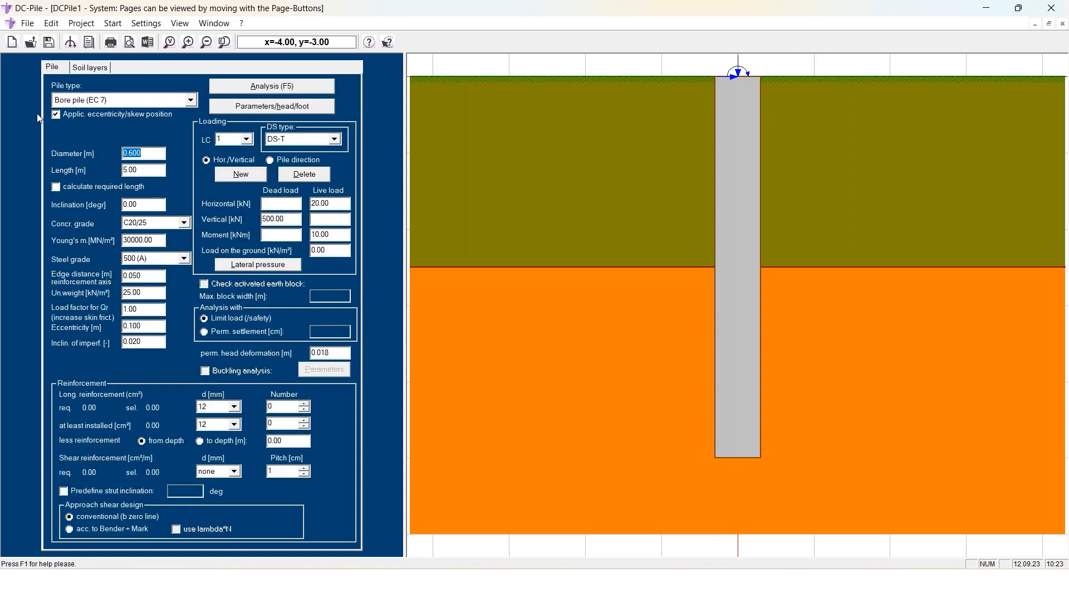
click(56, 187)
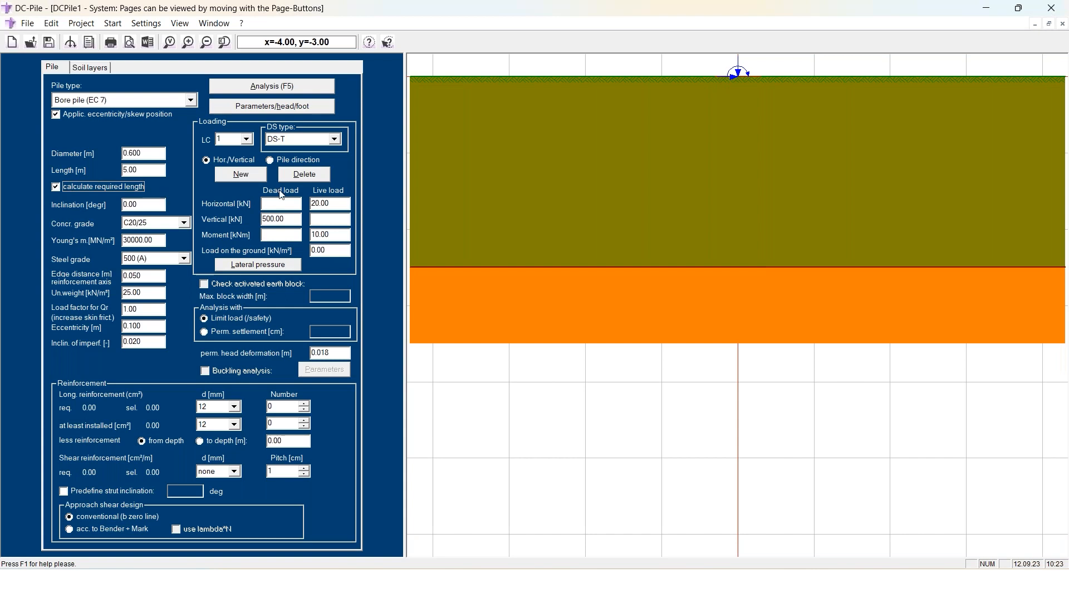
click(306, 136)
click(296, 151)
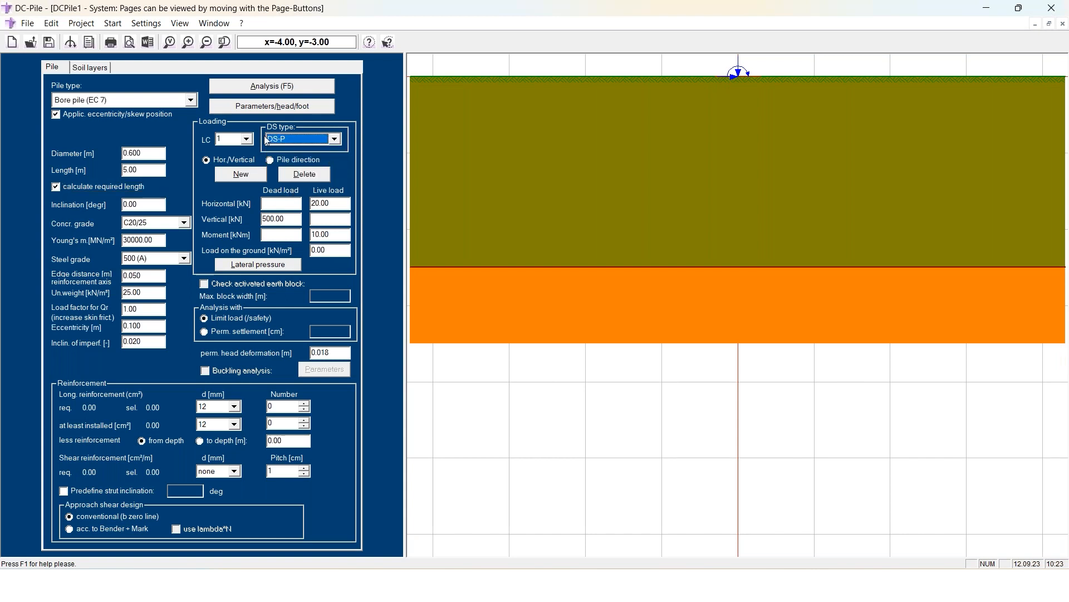
click(292, 89)
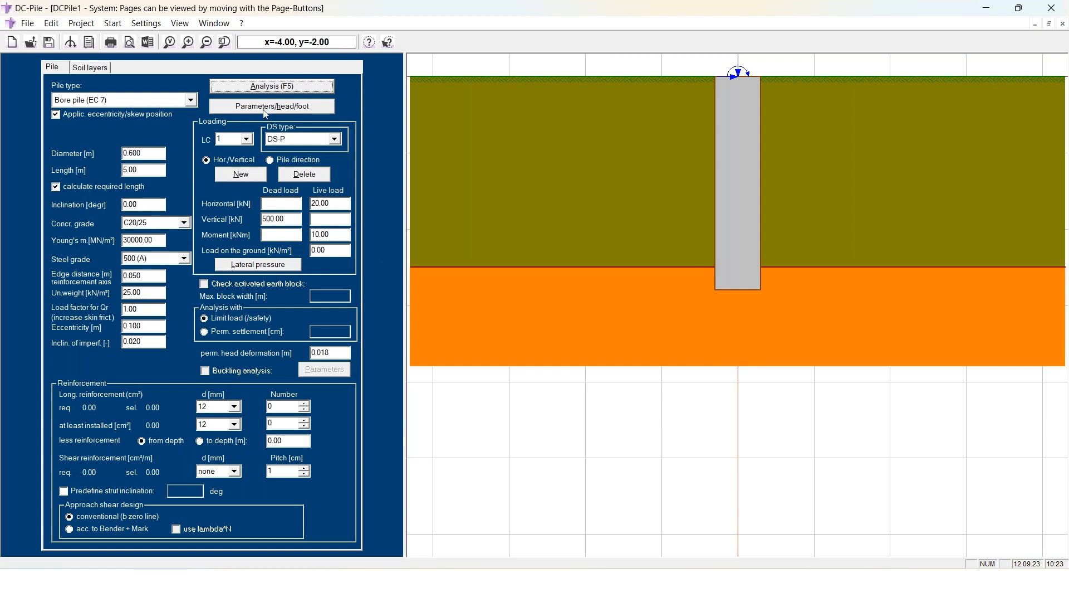
Open the results report and review the pile data, soil layers, loads and partial safety factors
click(89, 43)
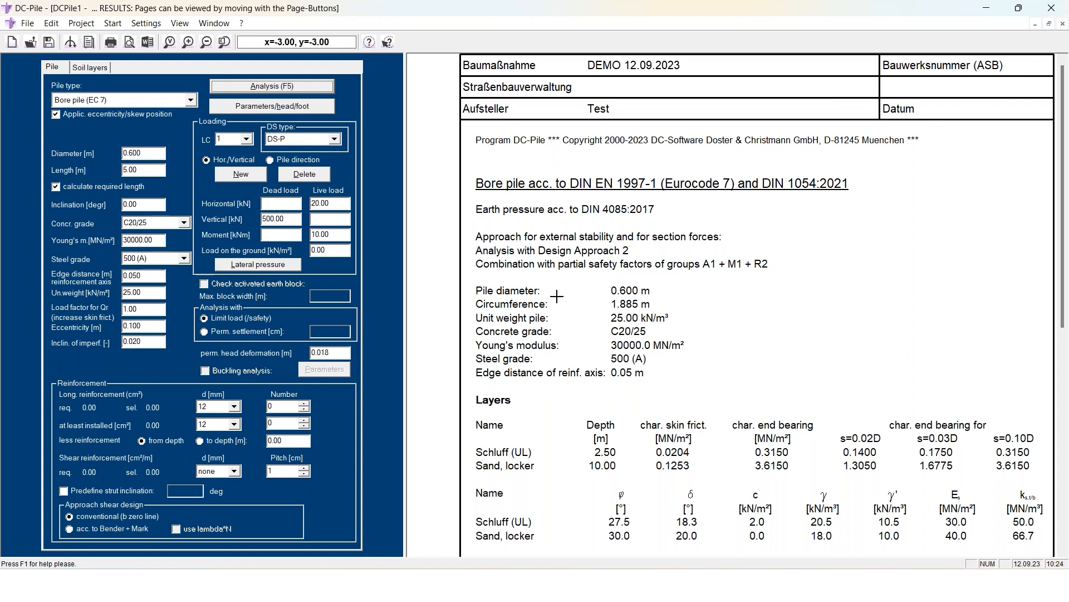
scroll(579, 329, down, 2)
scroll(578, 327, down, 1)
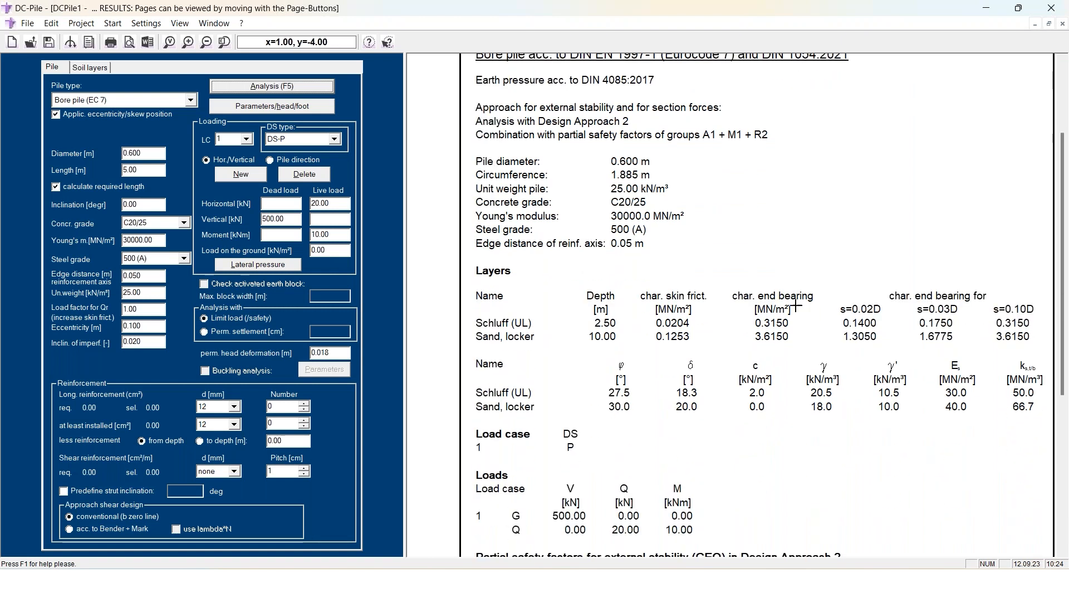
scroll(734, 352, down, 1)
scroll(733, 352, down, 3)
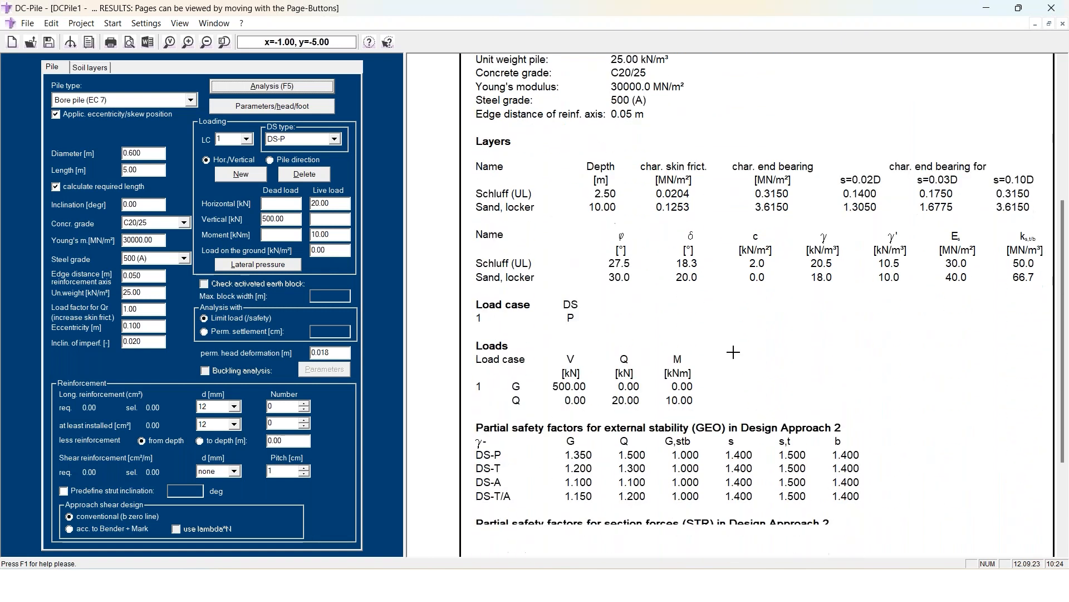
scroll(697, 314, down, 1)
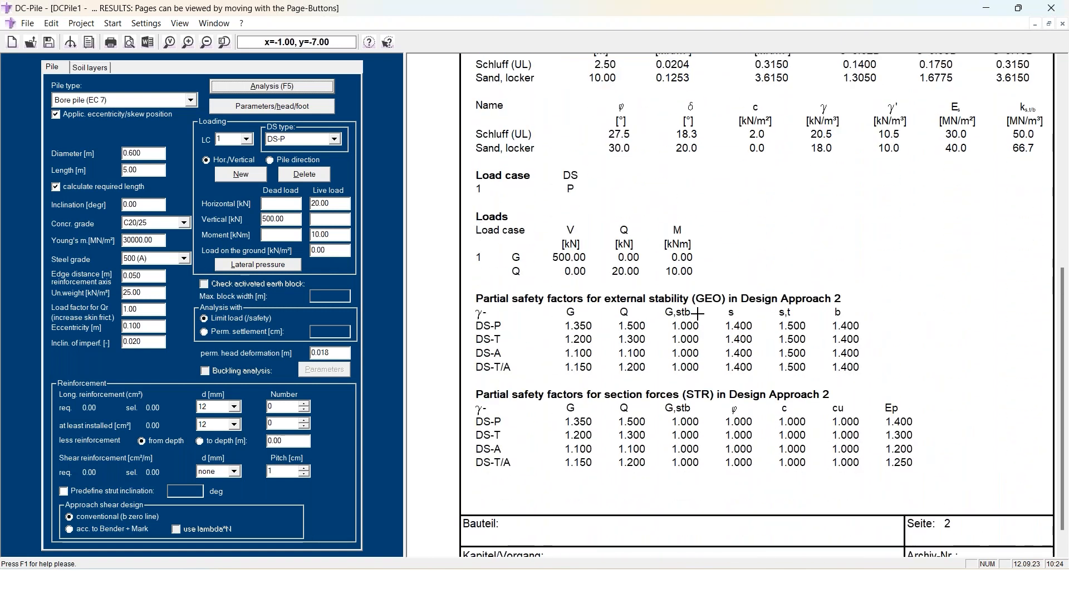
scroll(611, 360, down, 3)
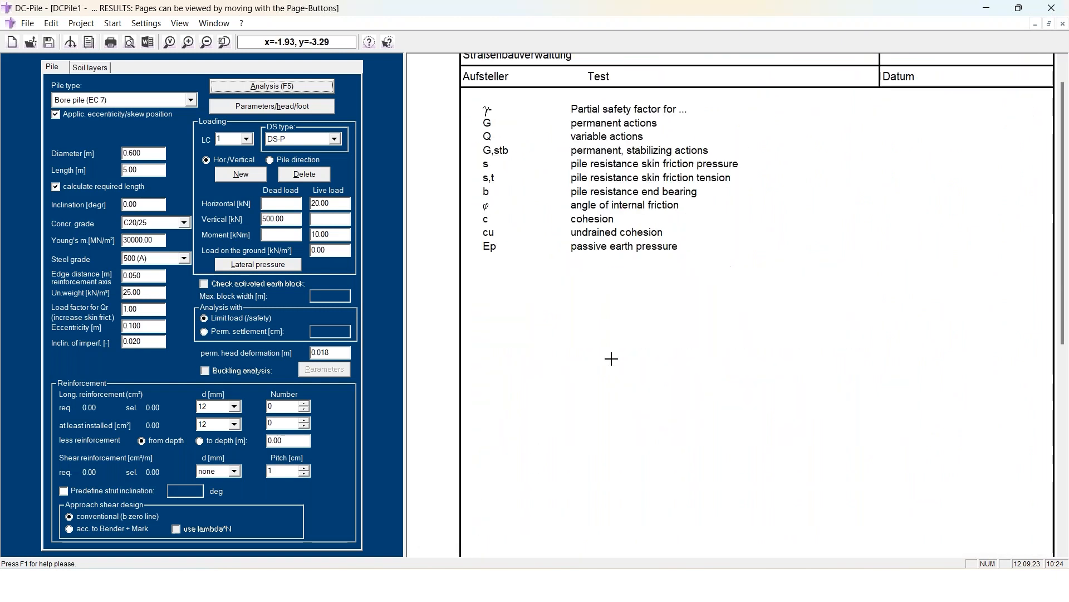
scroll(611, 358, down, 10)
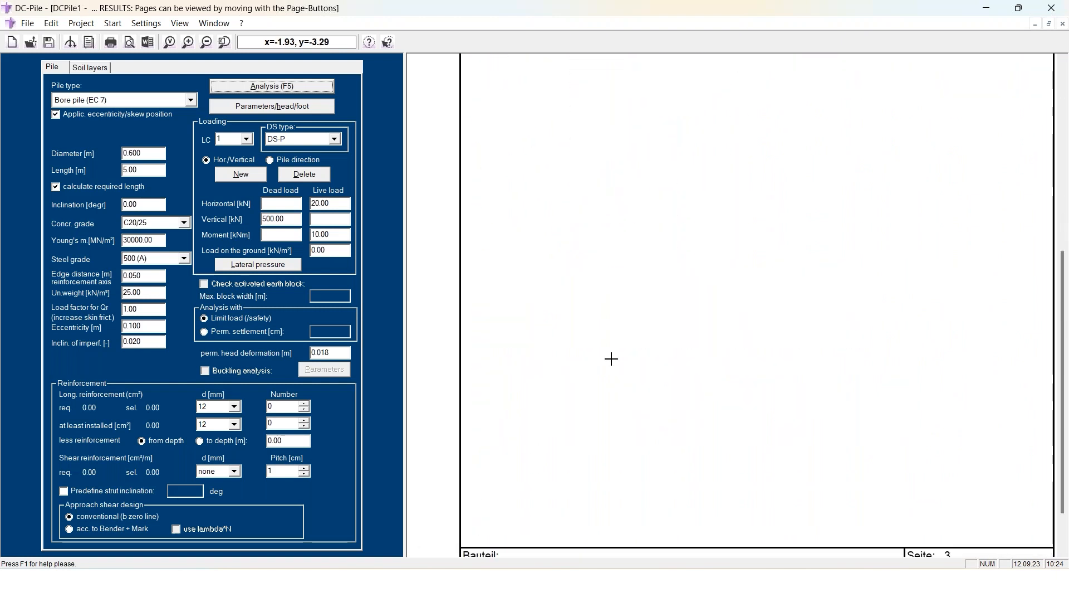
Examine the load case 1 results for required pile length, skin friction, end bearing, settlement and passive earth pressure
scroll(612, 358, down, 1)
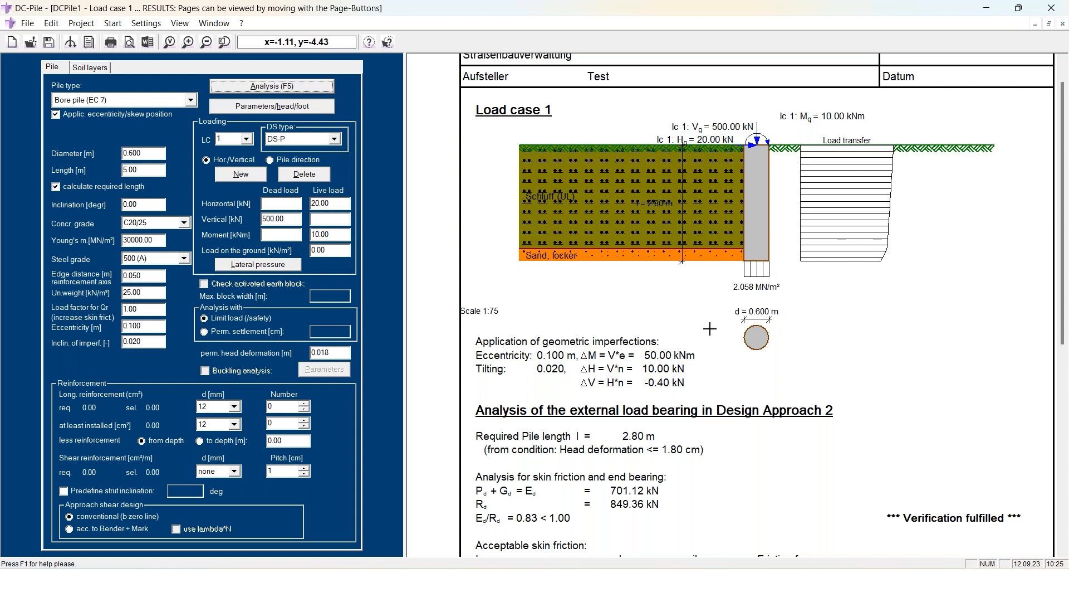
scroll(708, 303, down, 1)
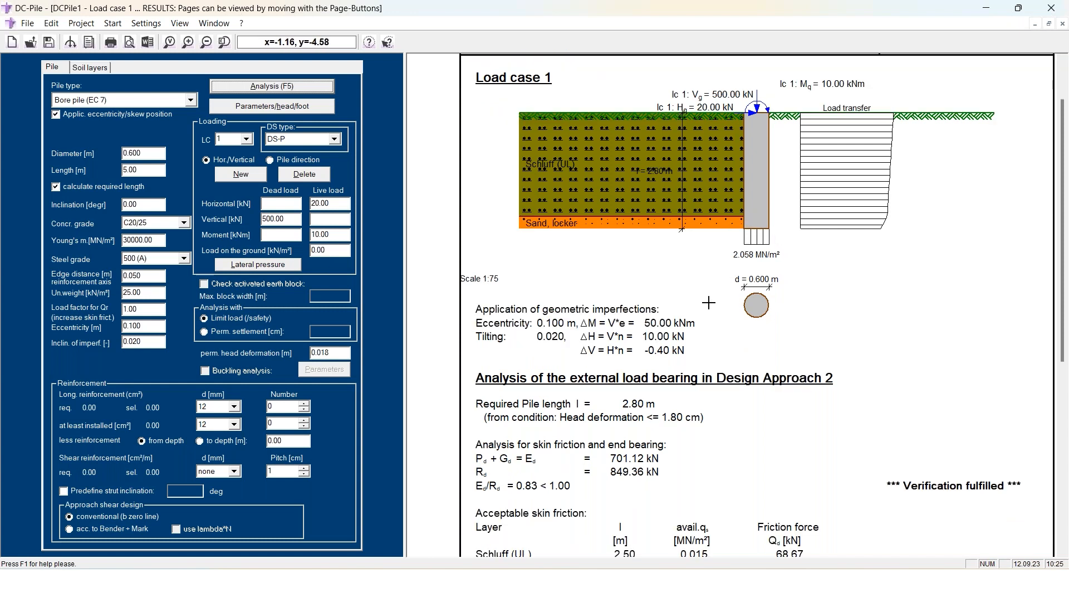
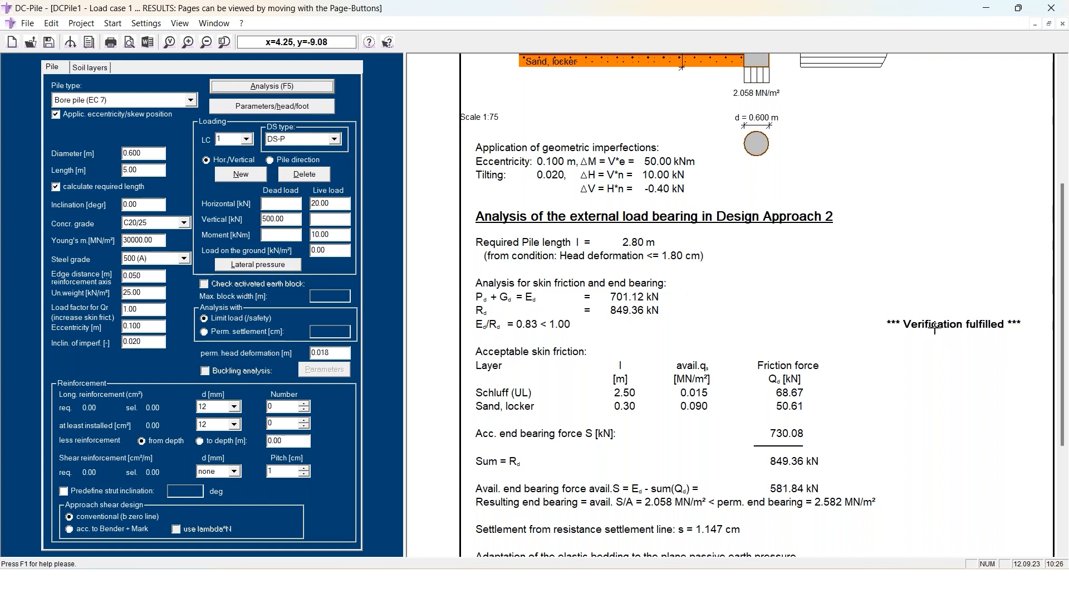
scroll(576, 352, down, 2)
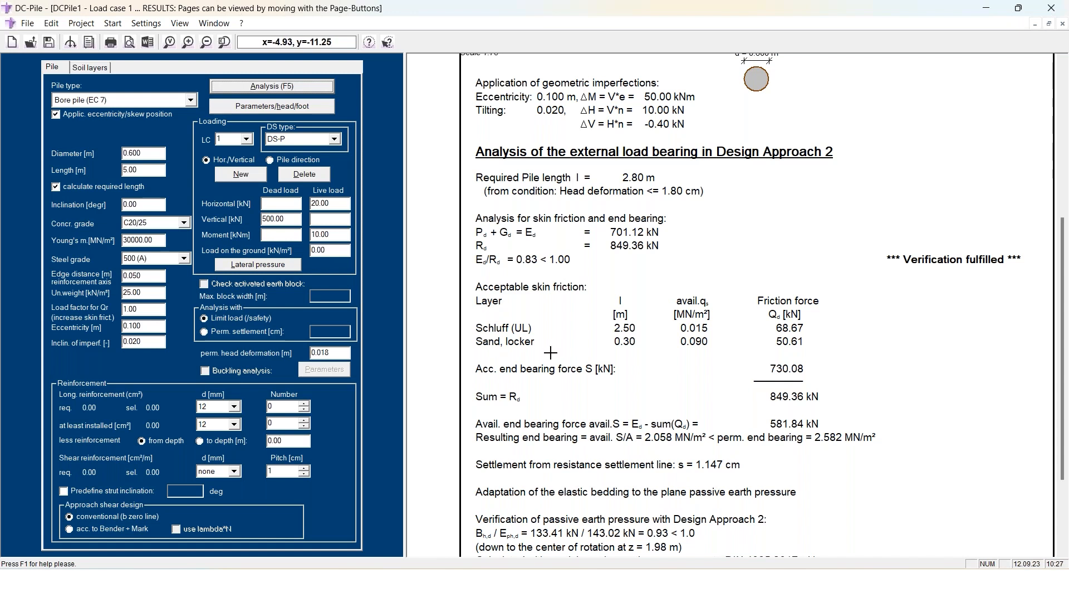
scroll(550, 353, down, 1)
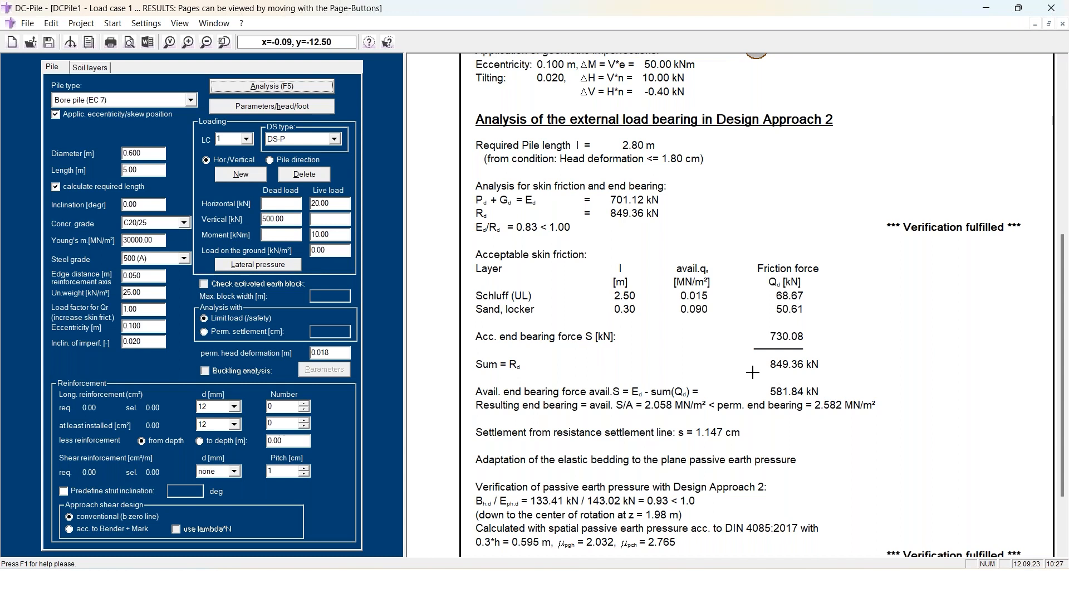
scroll(753, 373, down, 1)
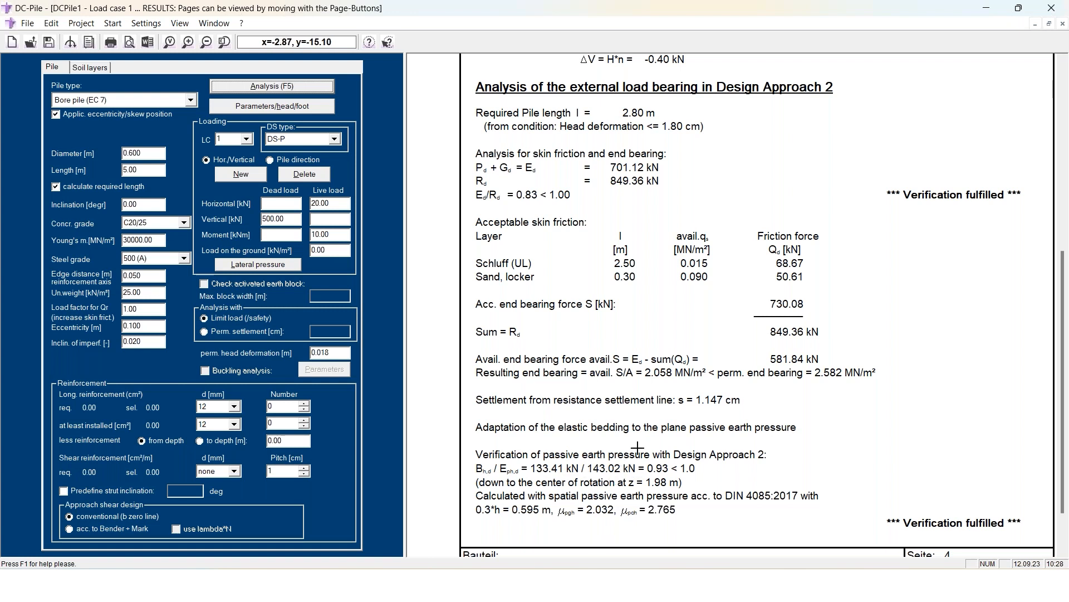
scroll(639, 446, down, 1)
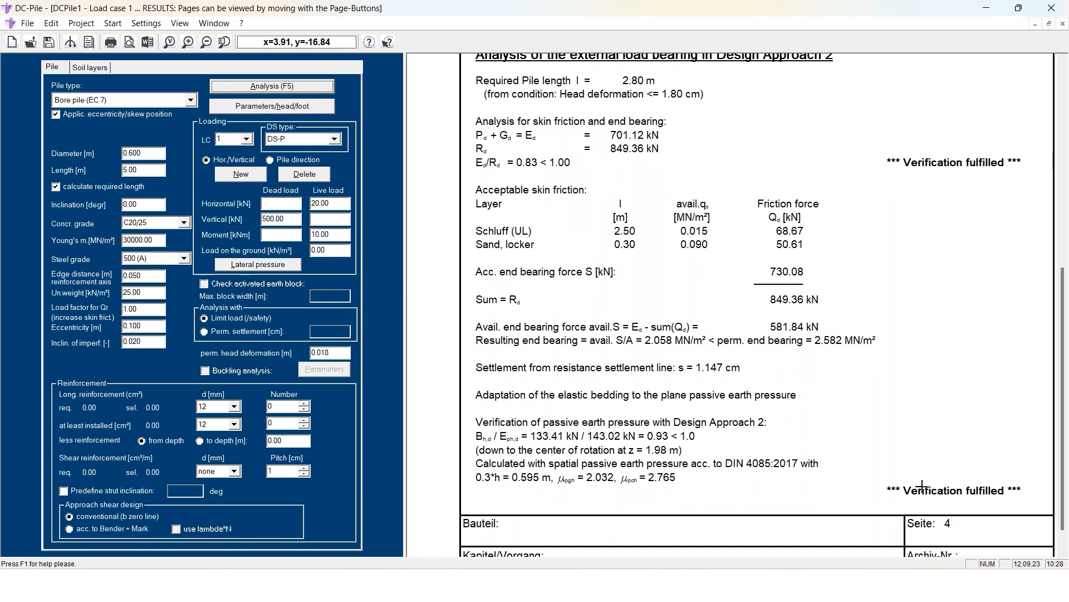
Examine the pile head deformations and resistance settlement line, comparing the curve with soil layer 2's end bearing values
scroll(719, 468, down, 3)
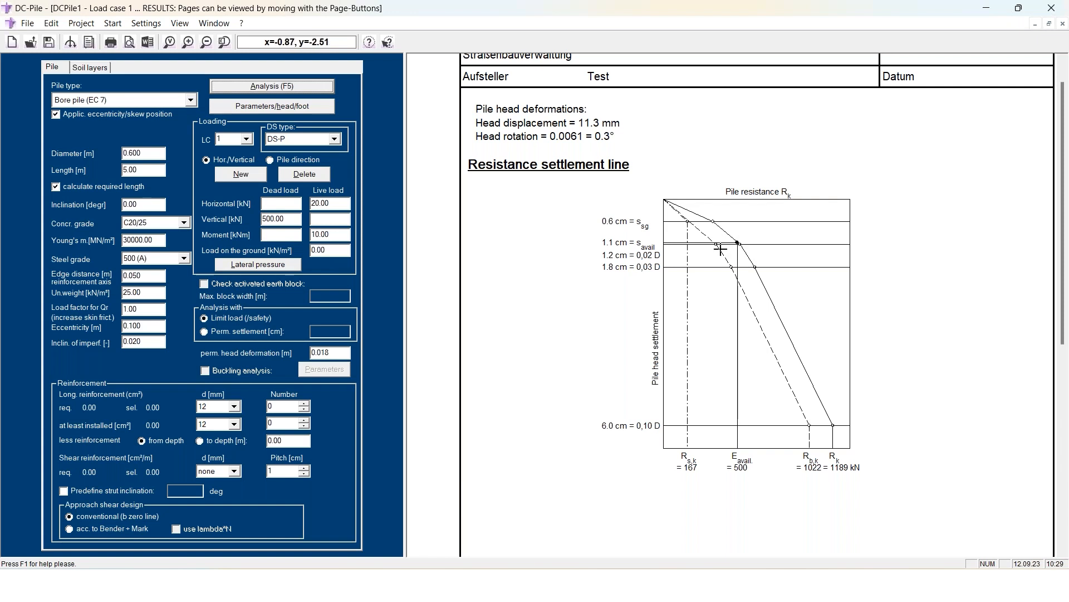
click(103, 70)
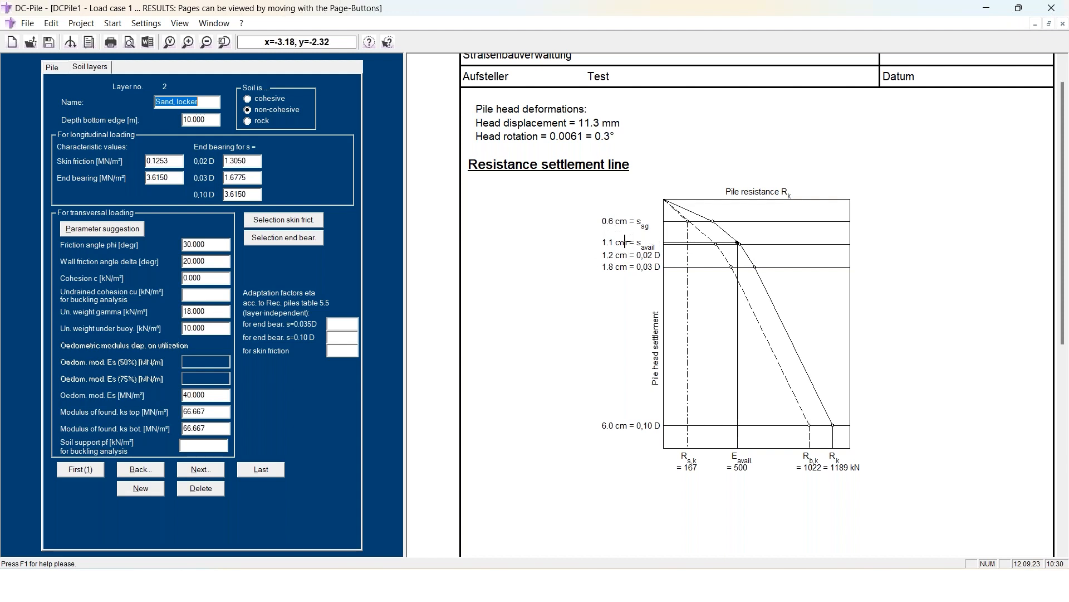
scroll(653, 310, down, 1)
scroll(651, 310, down, 9)
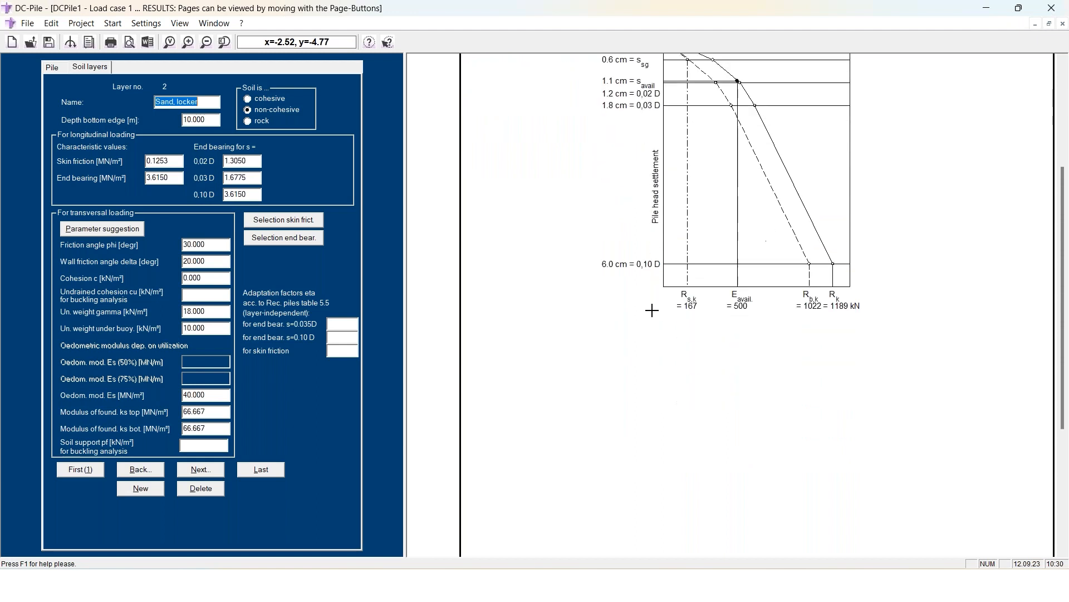
scroll(652, 310, down, 10)
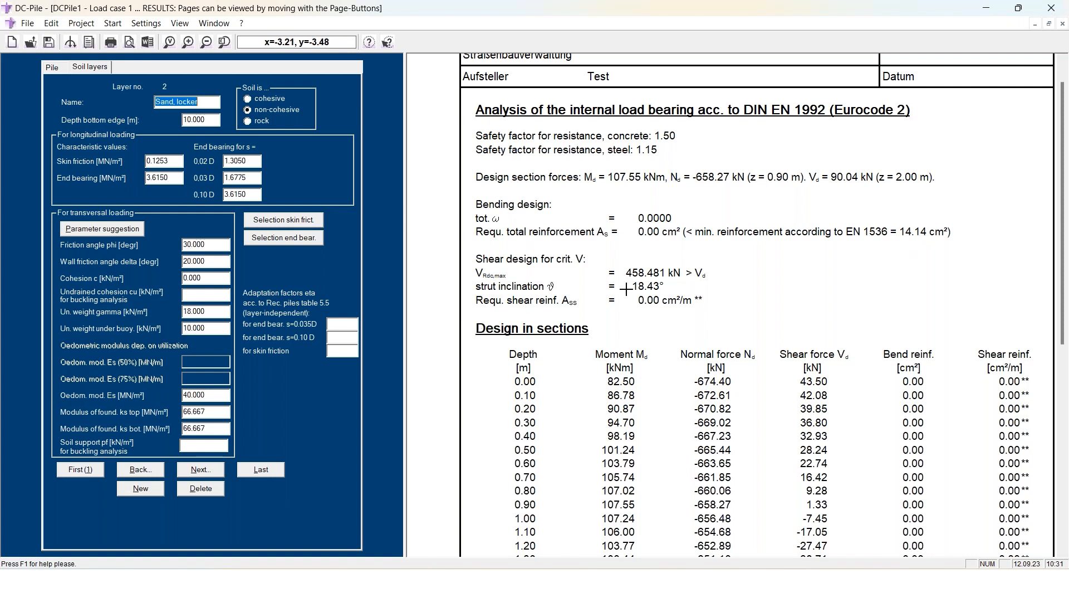
Review the Eurocode 2 internal load bearing analysis and the table of design in sections over the pile depth
scroll(635, 302, down, 1)
scroll(635, 302, down, 2)
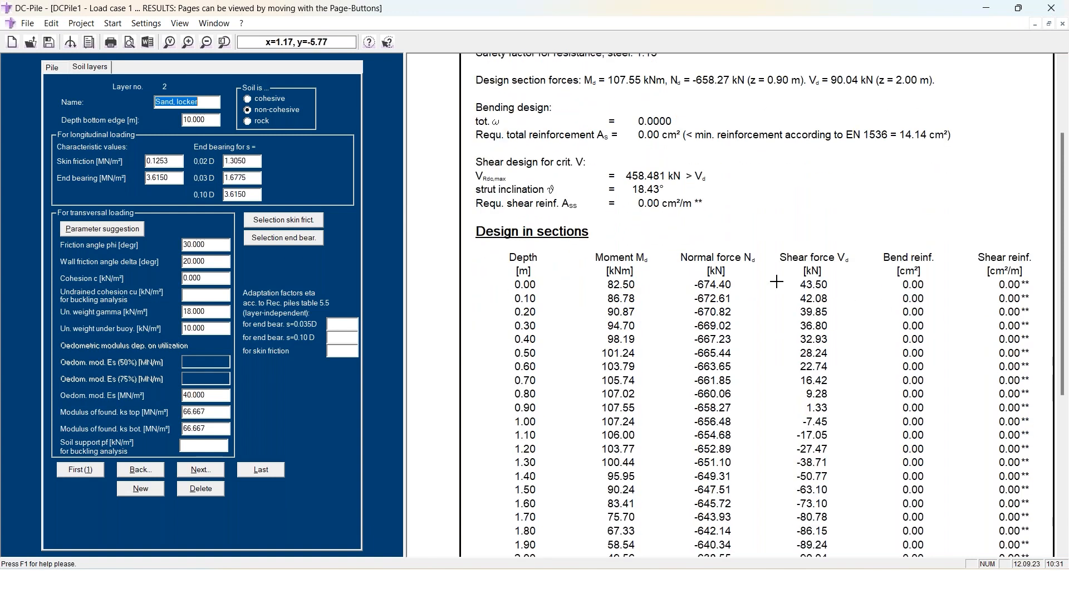
scroll(787, 283, down, 3)
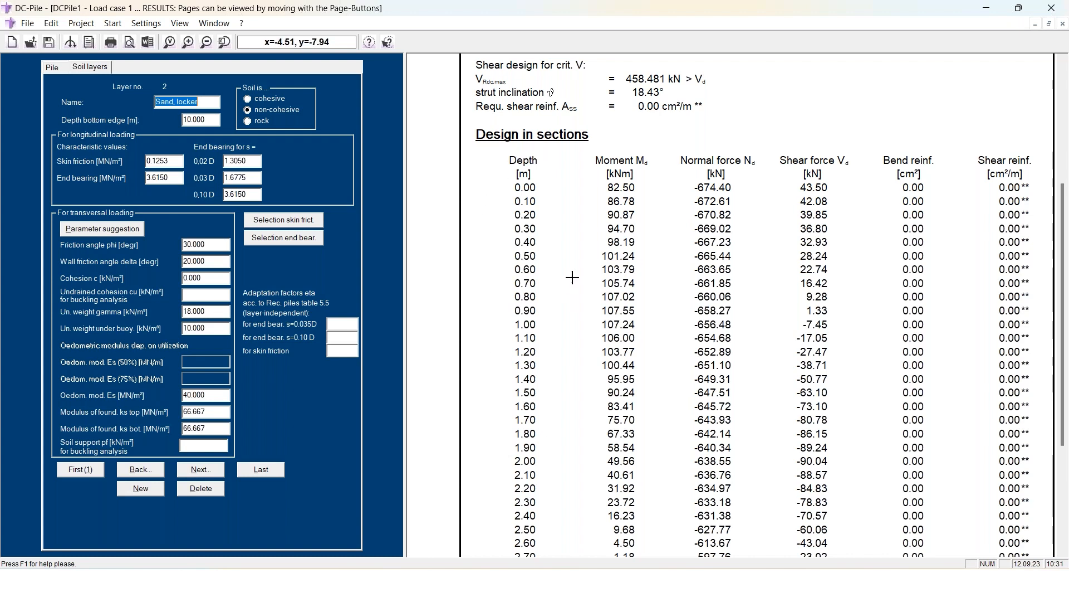
scroll(579, 273, down, 1)
scroll(580, 273, down, 3)
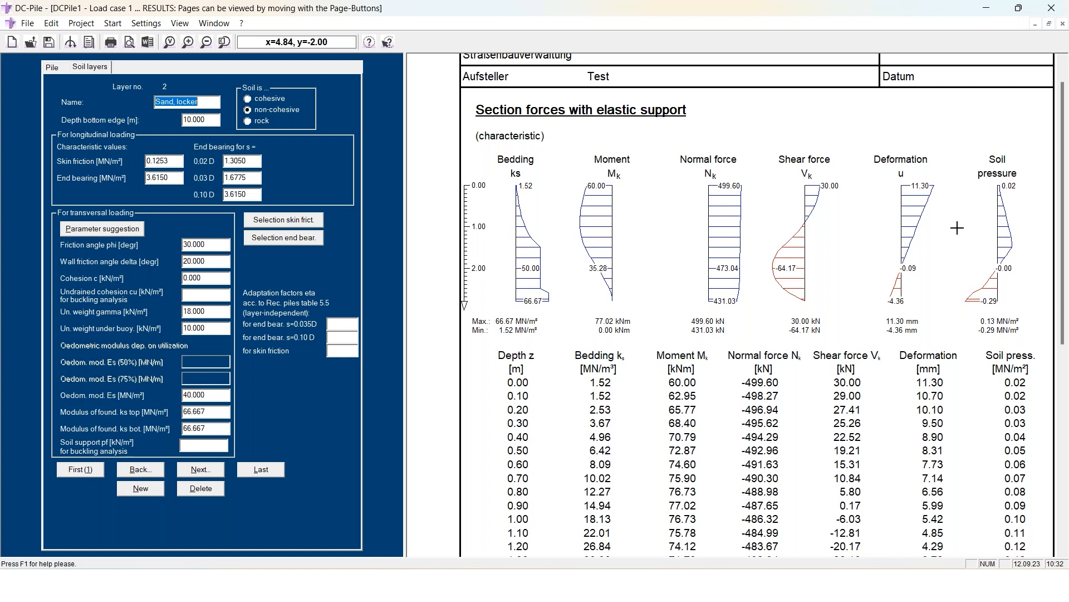
Examine the characteristic section forces with elastic support in the diagrams and the depth table
scroll(764, 287, down, 3)
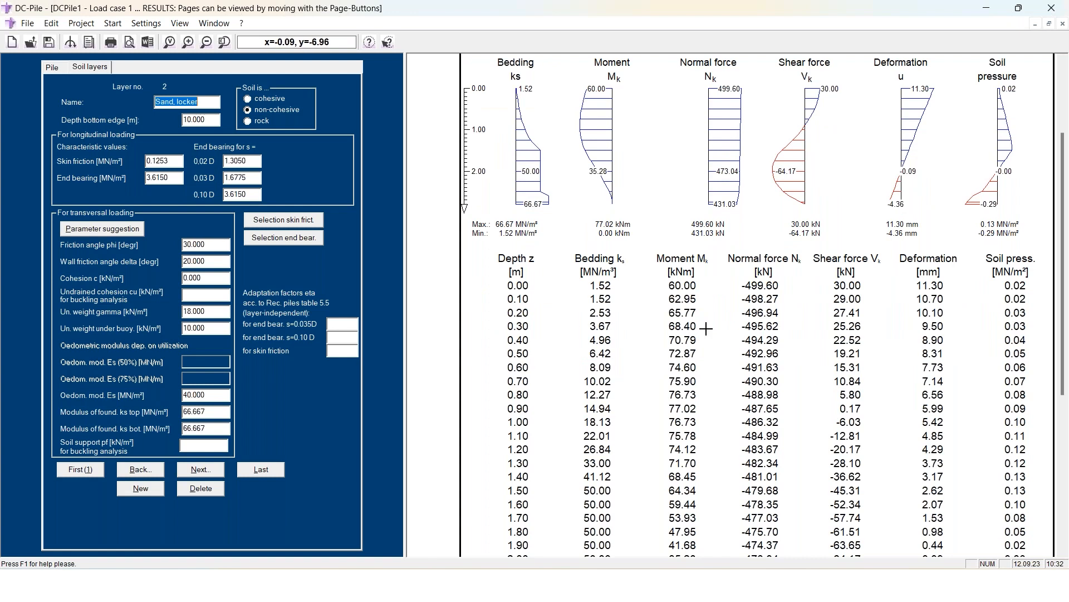
scroll(538, 298, down, 3)
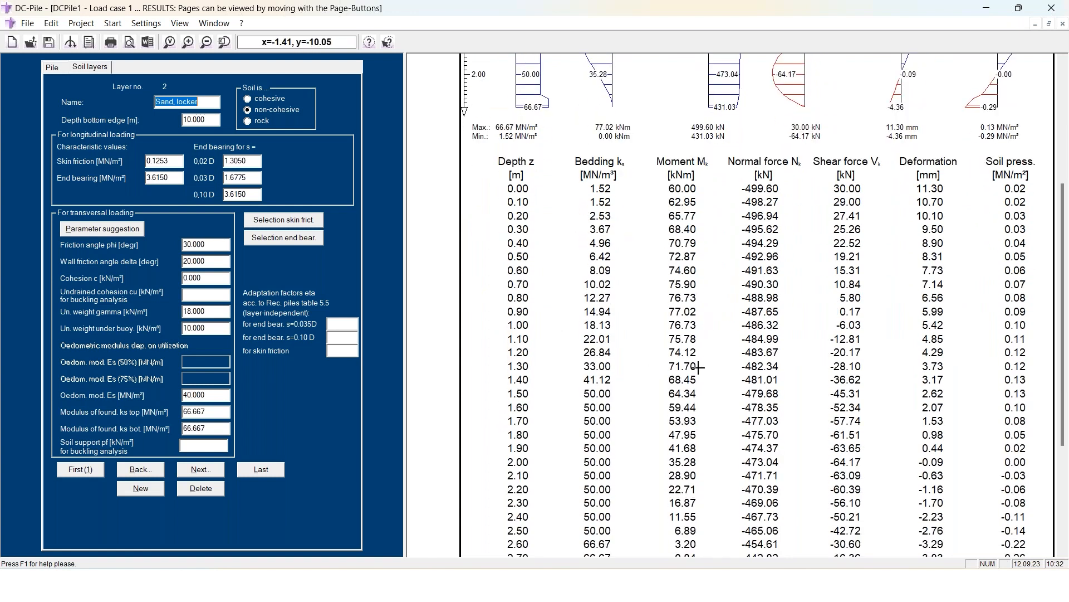
scroll(694, 369, down, 6)
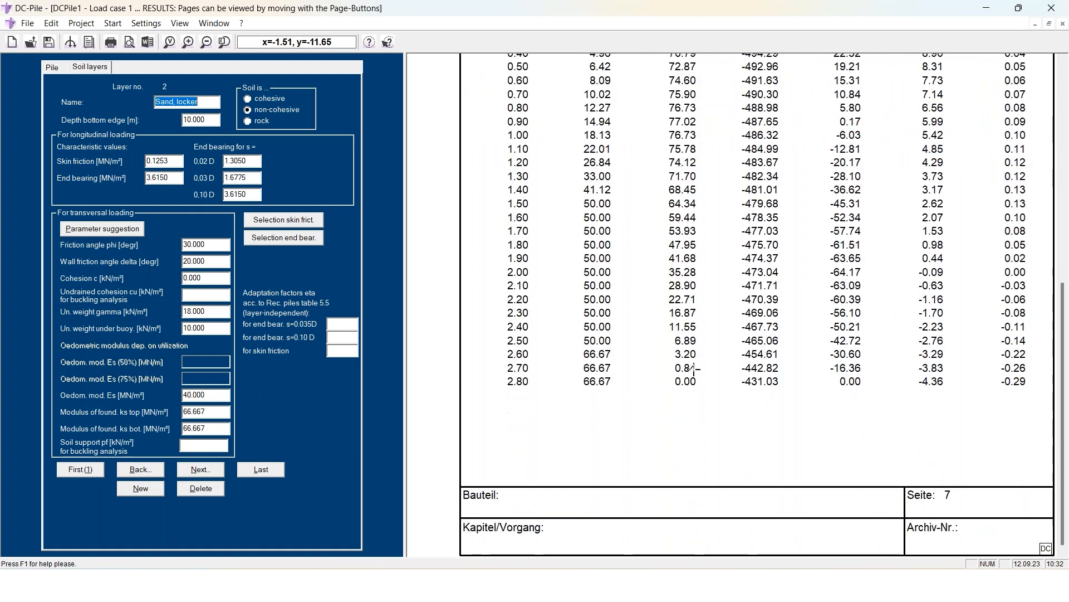
scroll(613, 424, up, 13)
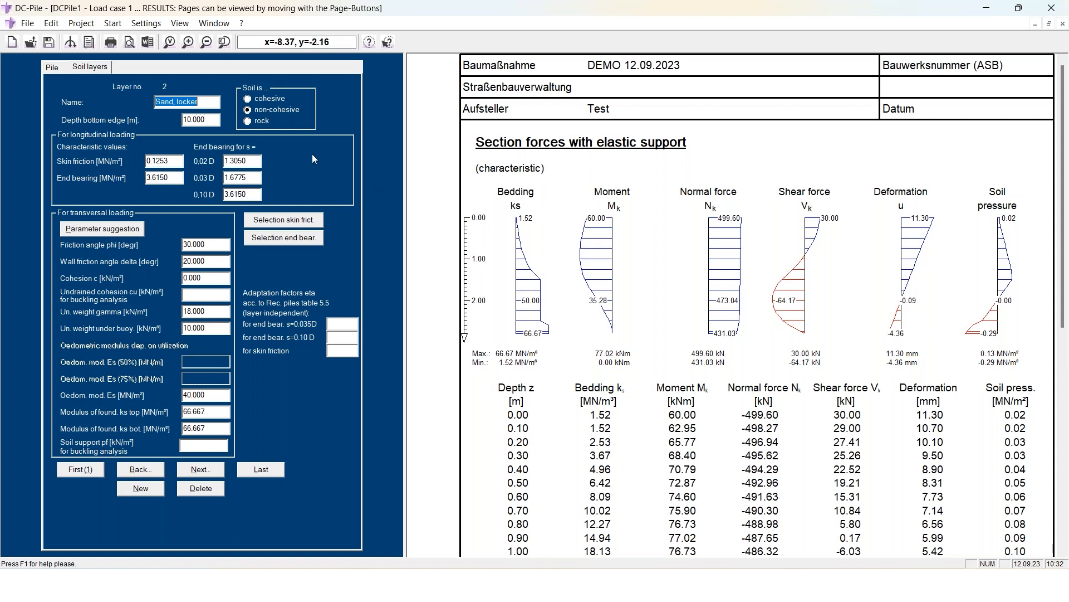
Change the pile type to Micro pile (EC 7)
click(55, 67)
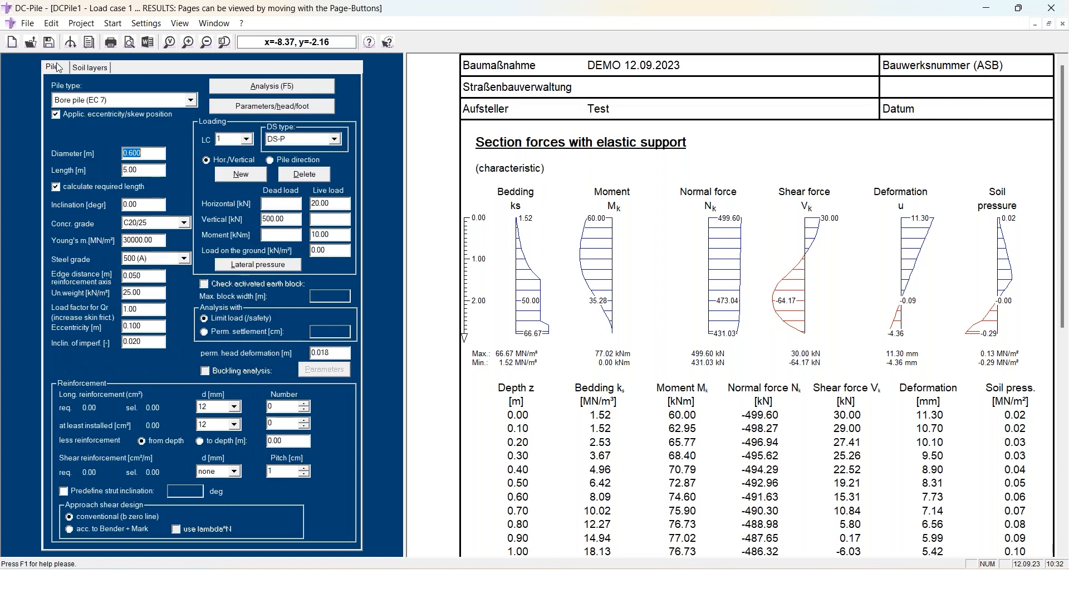
click(103, 100)
click(107, 143)
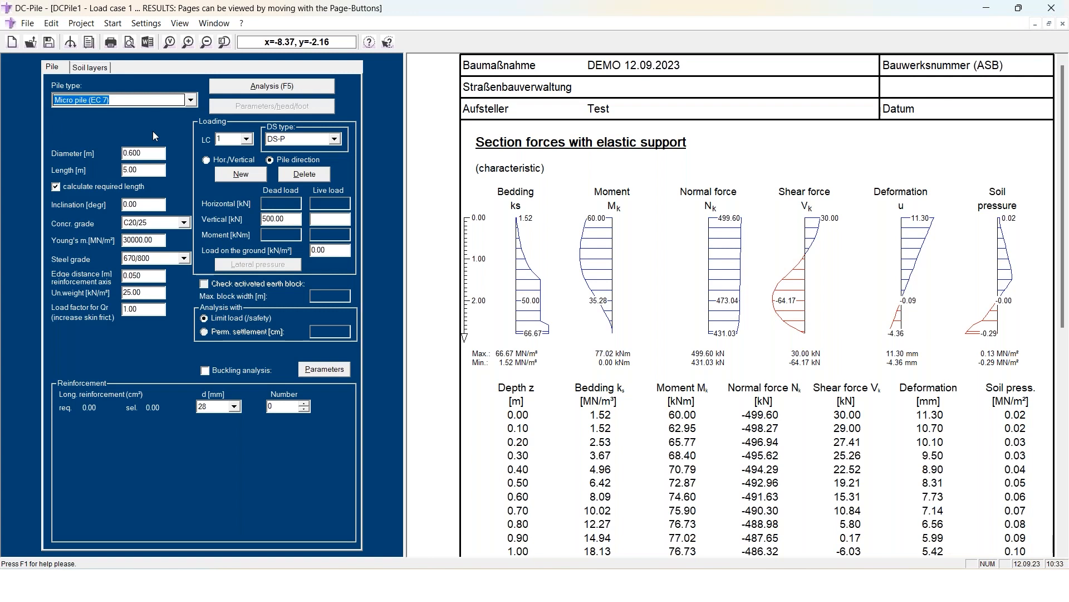
Set soil layer 2's oedometric moduli to the suggested soft layers (clay) values of 80, 70 and 60 MN/m
click(84, 69)
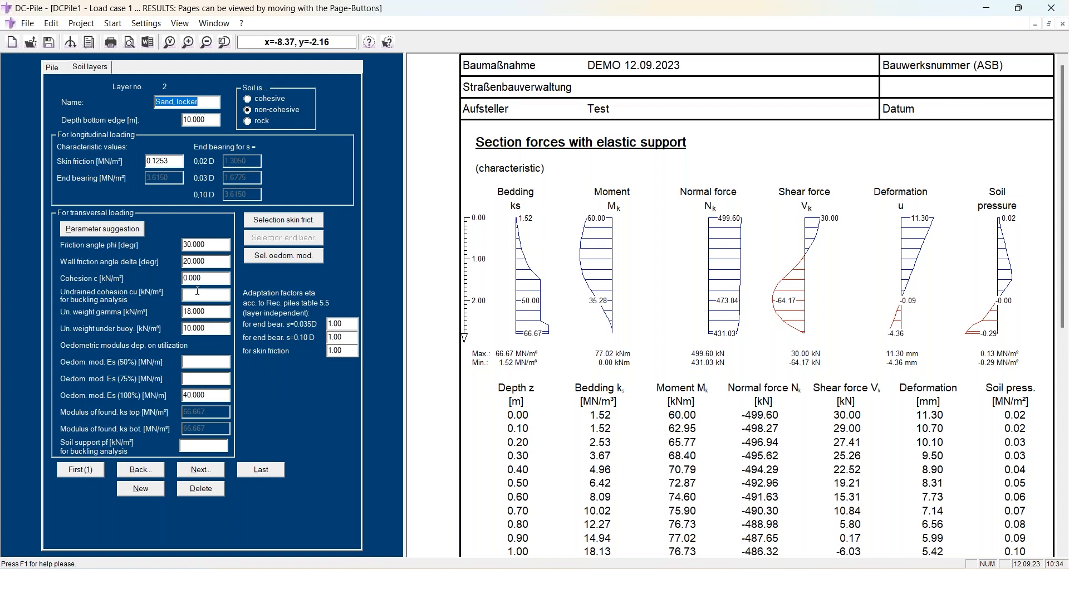
click(298, 257)
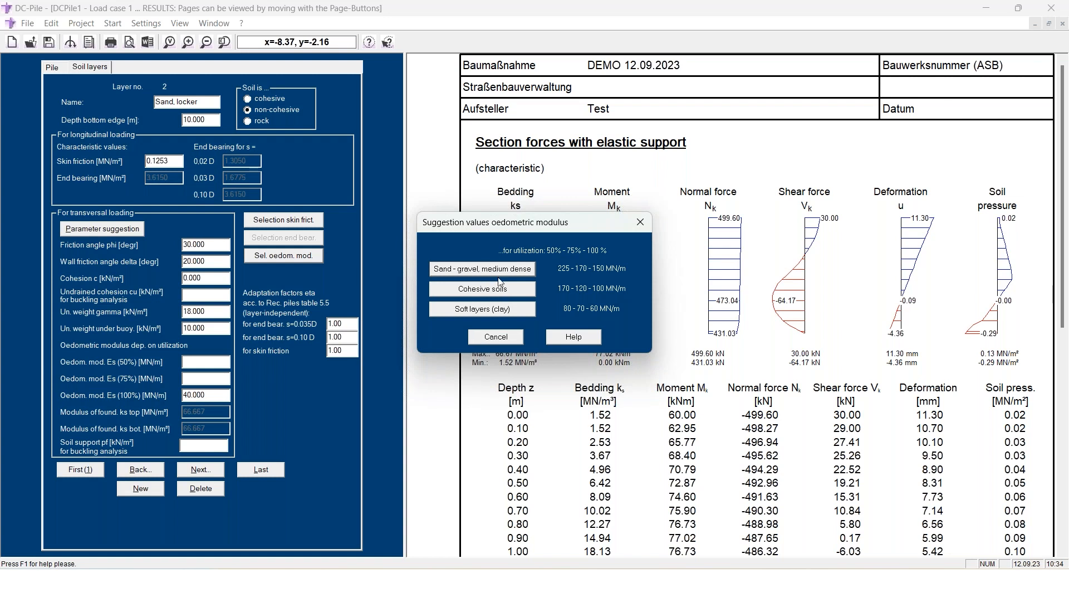
click(476, 310)
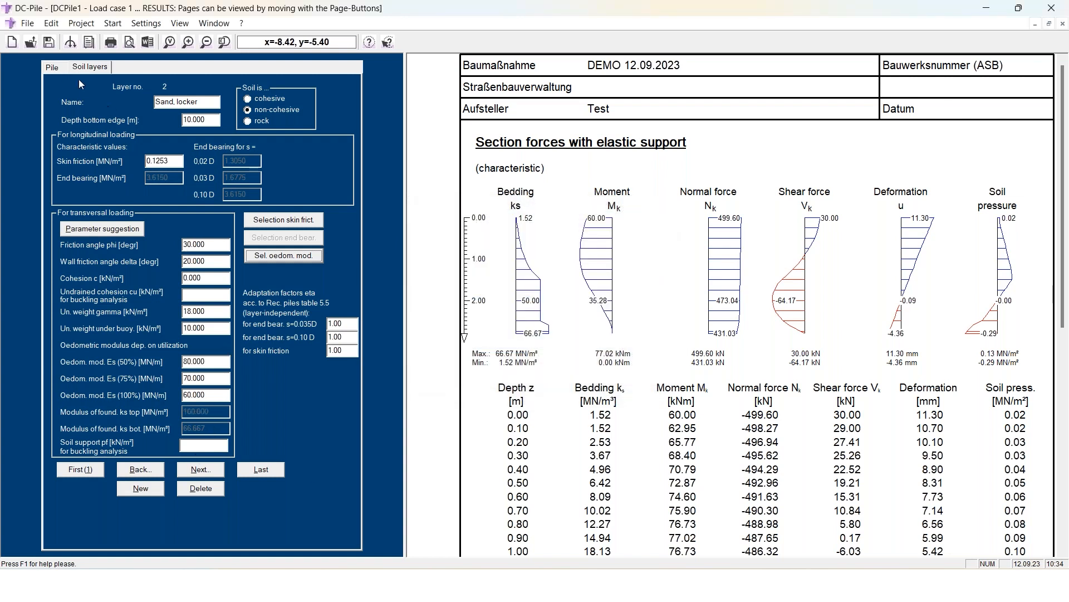
Set load case 1's vertical dead load to -300 kN and its design situation type to "<2 Y./dbl.corros."
click(51, 67)
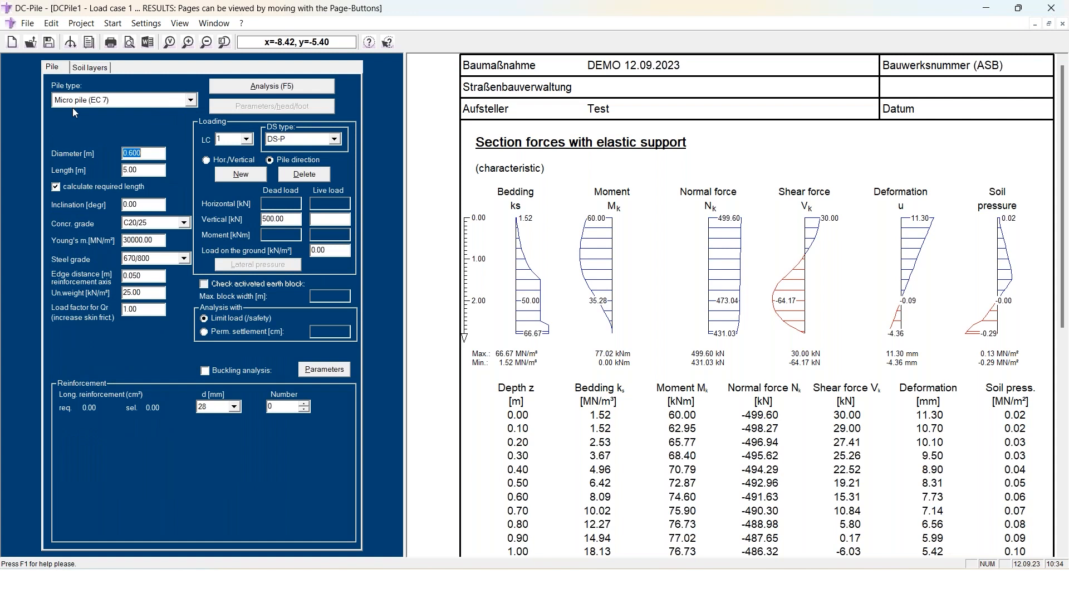
drag(287, 220, 230, 221)
text(-300)
click(335, 139)
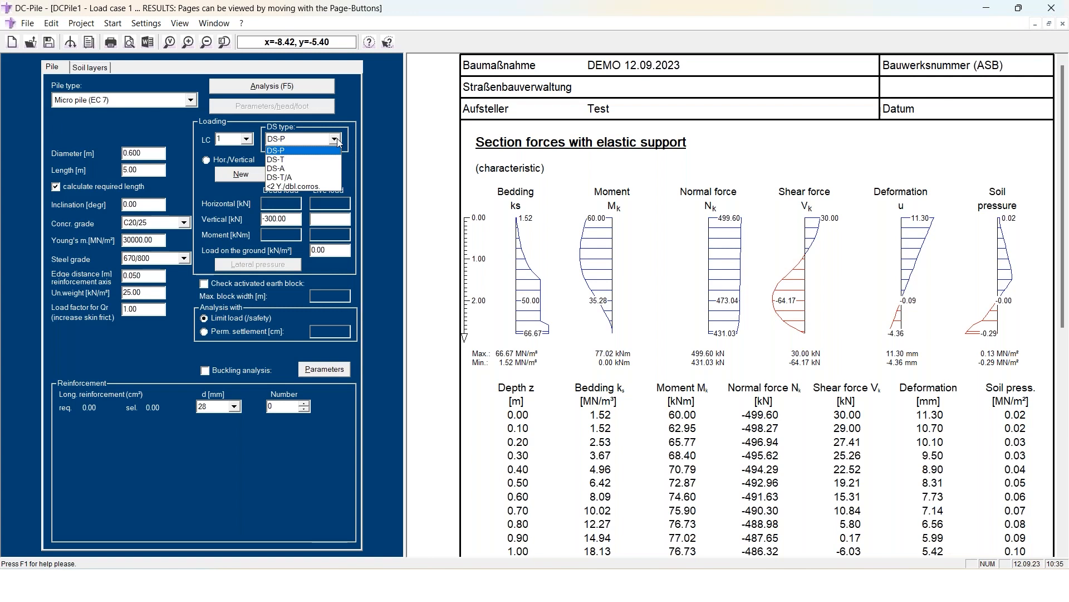
click(313, 187)
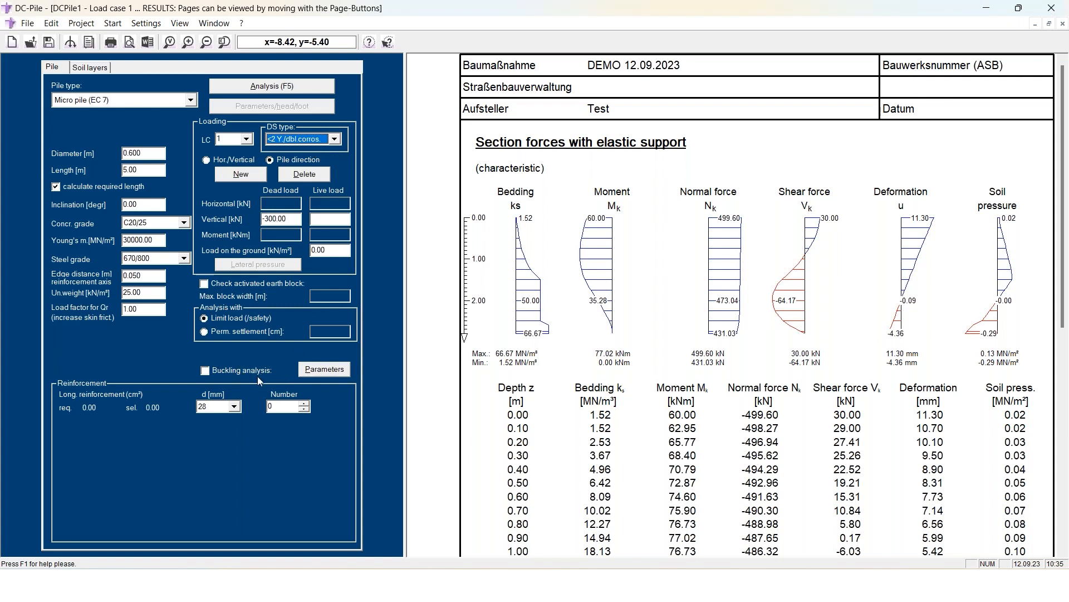
Enable the buckling analysis for the micro pile and open its parameters
click(204, 370)
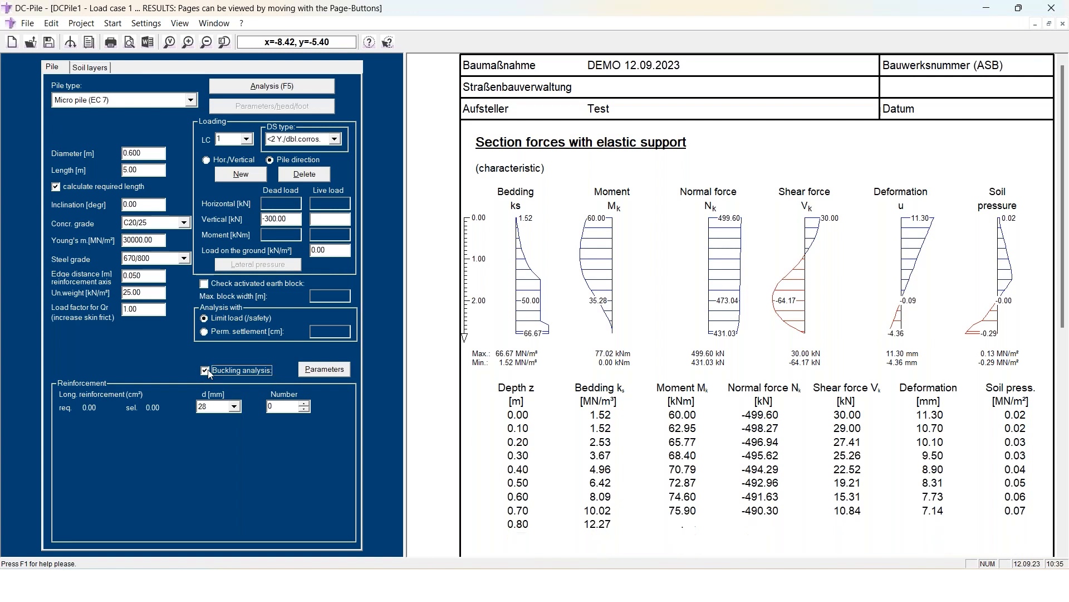
click(316, 371)
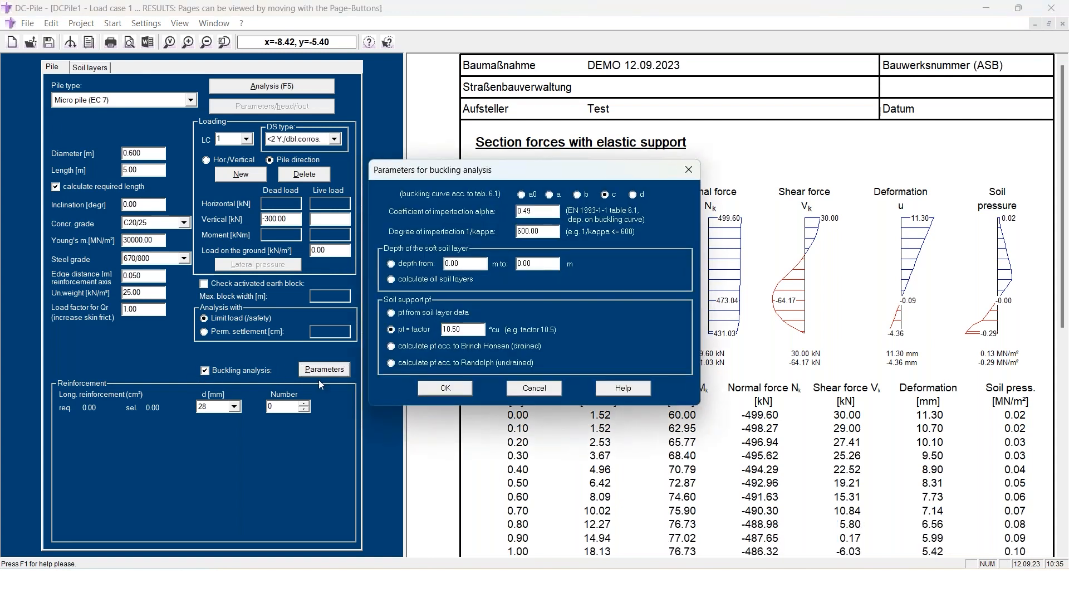